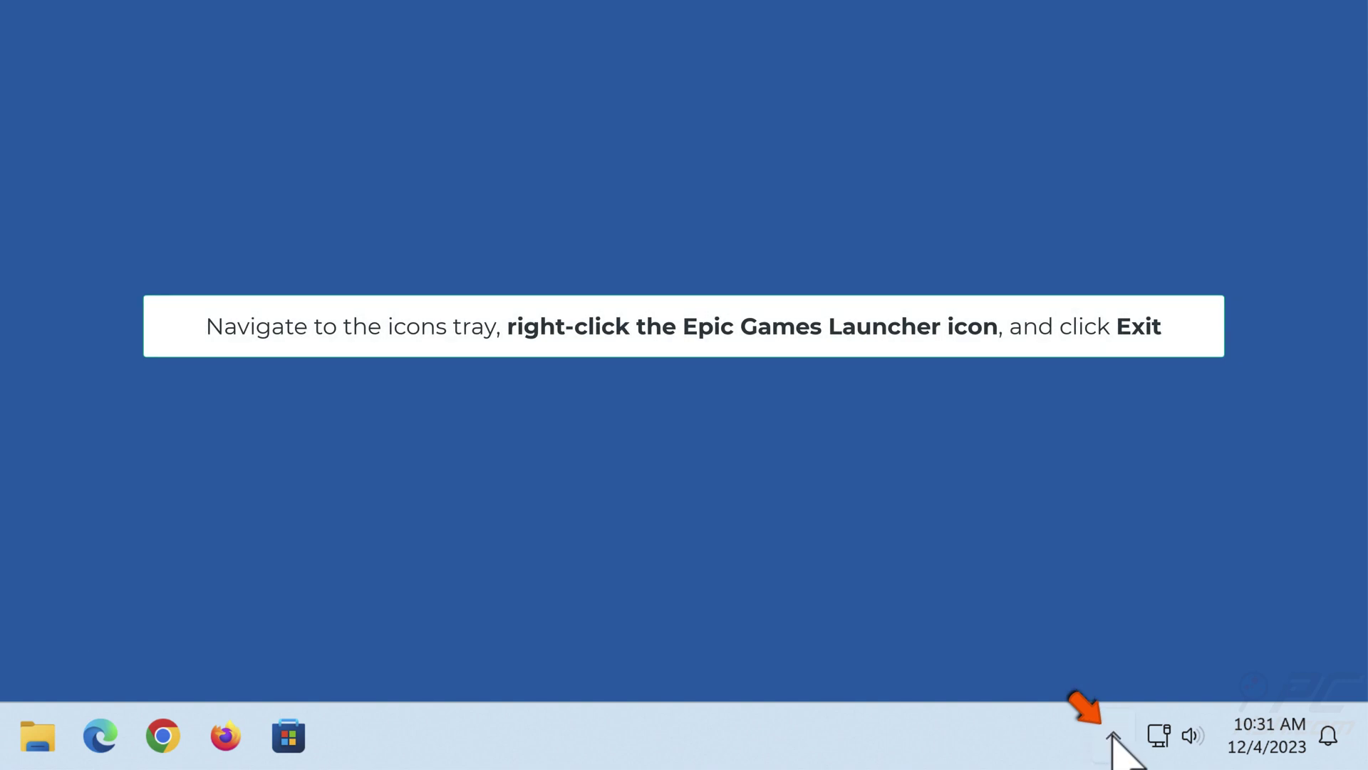
# - Exit the Epic Games Launcher from its system tray icon
pyautogui.click(1113, 735)
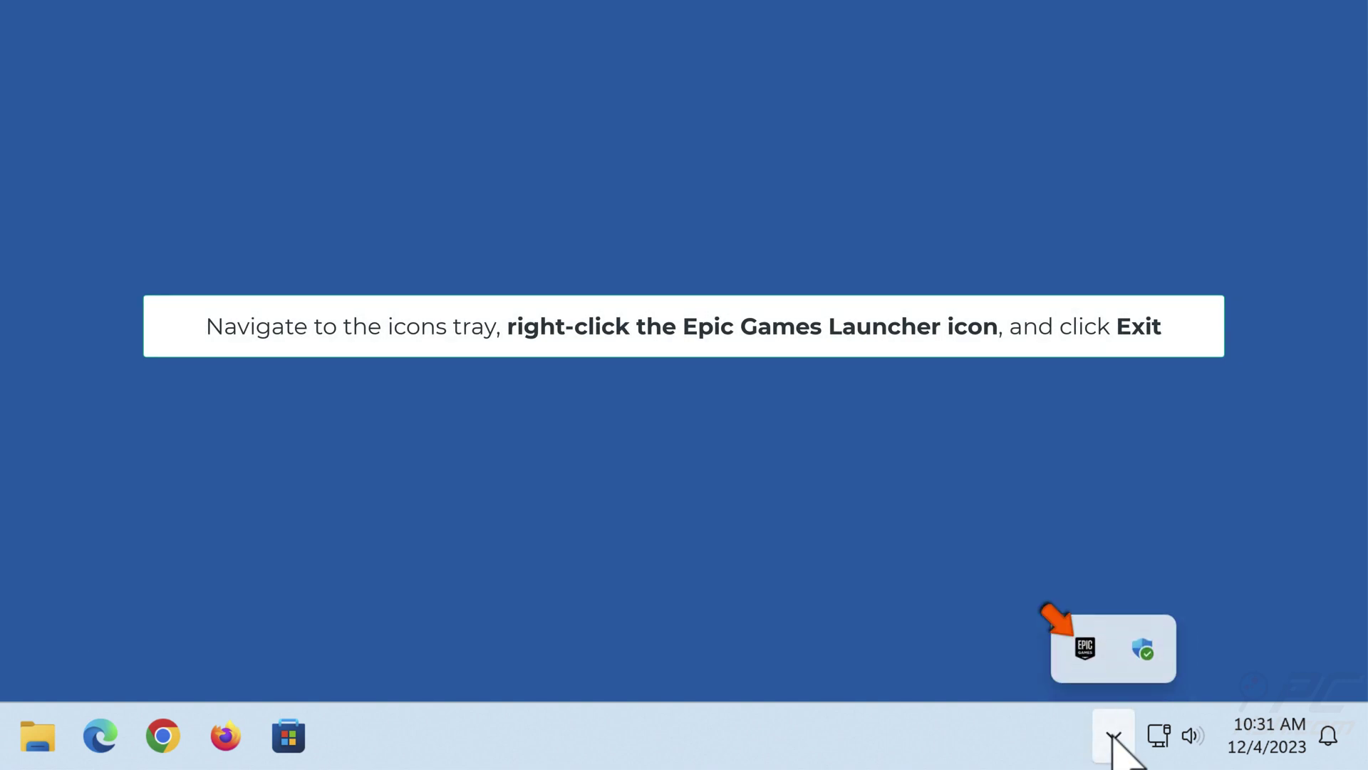
pyautogui.rightClick(1085, 652)
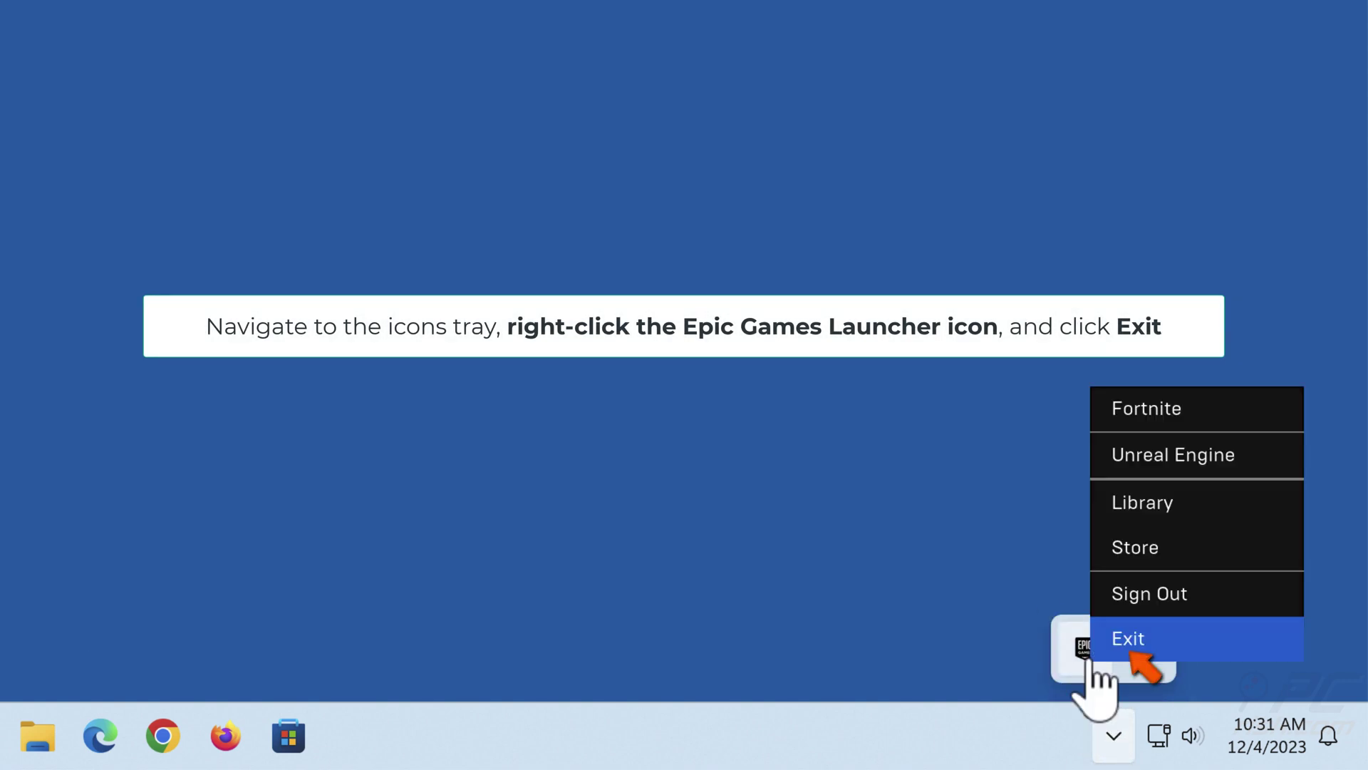
pyautogui.click(1133, 653)
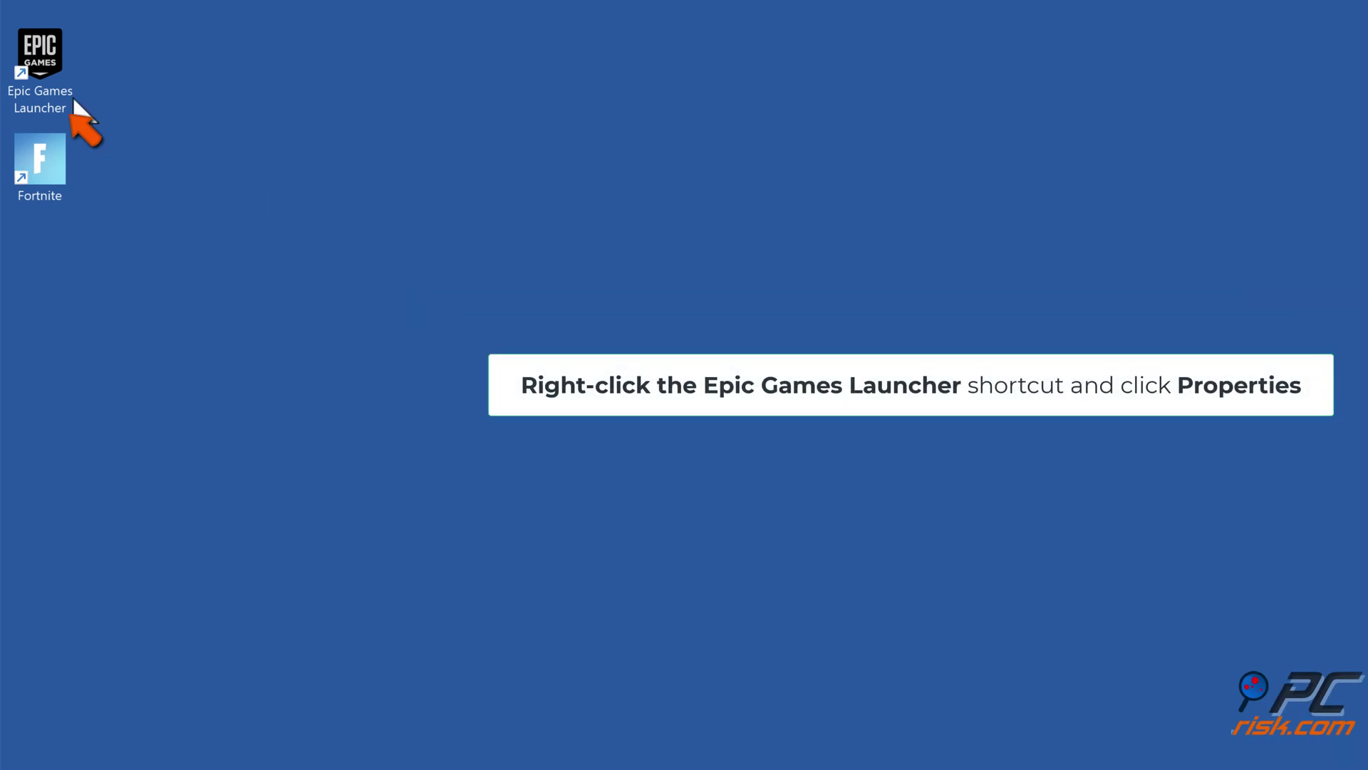
# - Enable 'Run this program as an administrator' in the Epic Games Launcher shortcut's Compatibility properties
pyautogui.rightClick(63, 94)
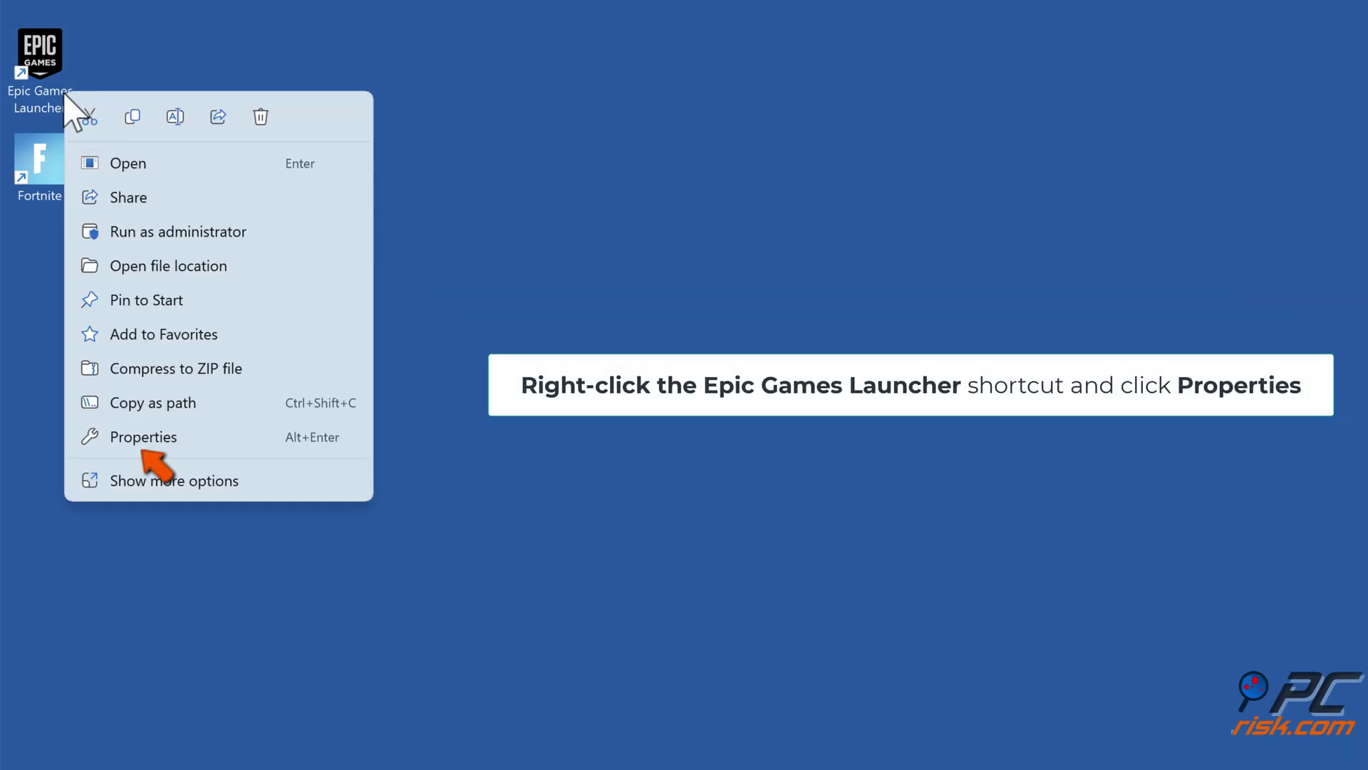
pyautogui.click(145, 441)
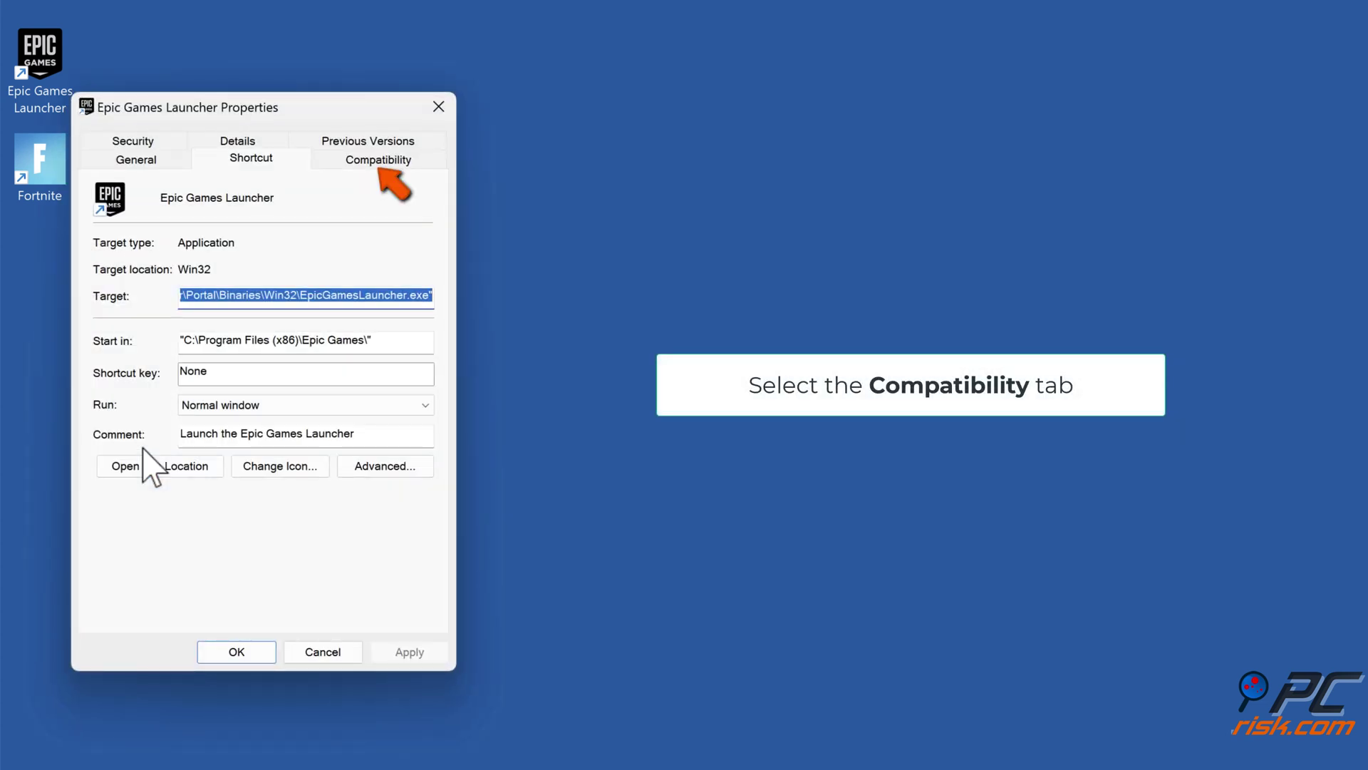
pyautogui.click(378, 161)
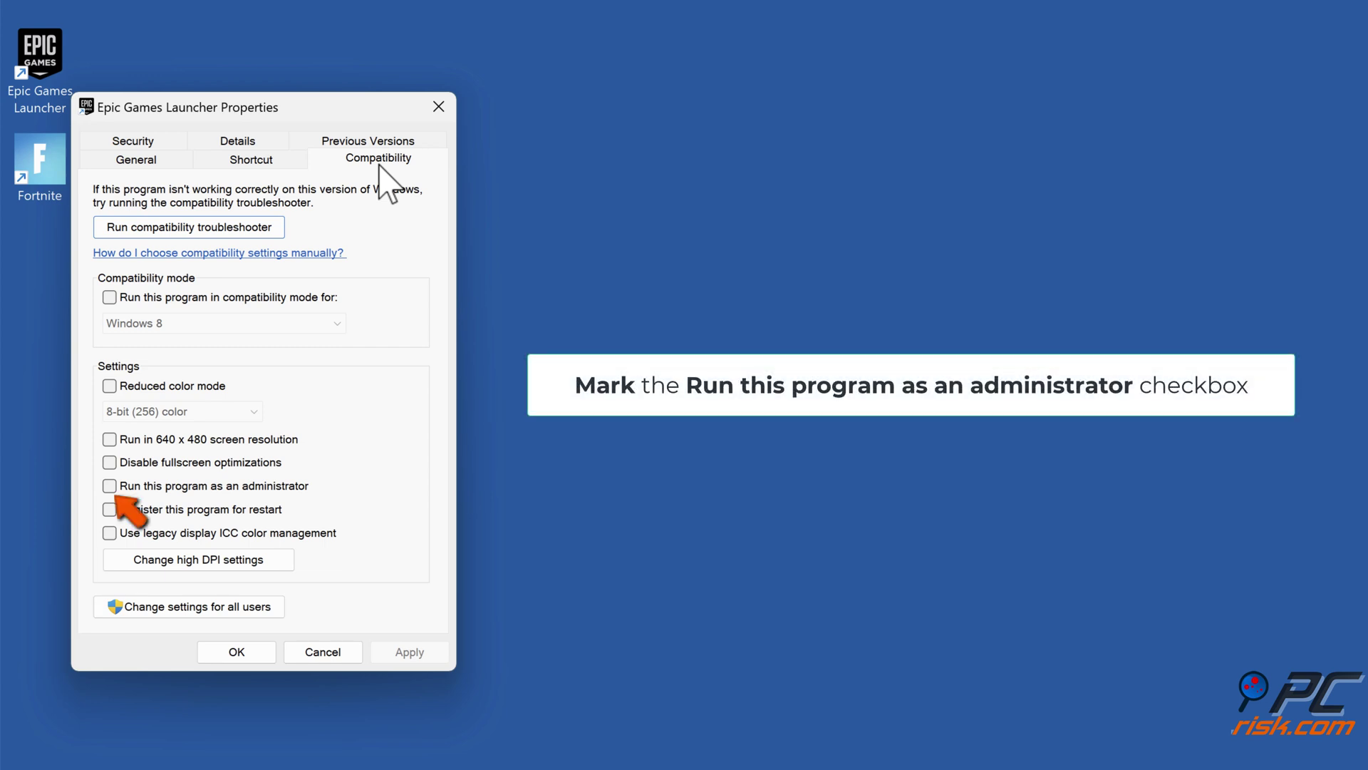
pyautogui.click(110, 486)
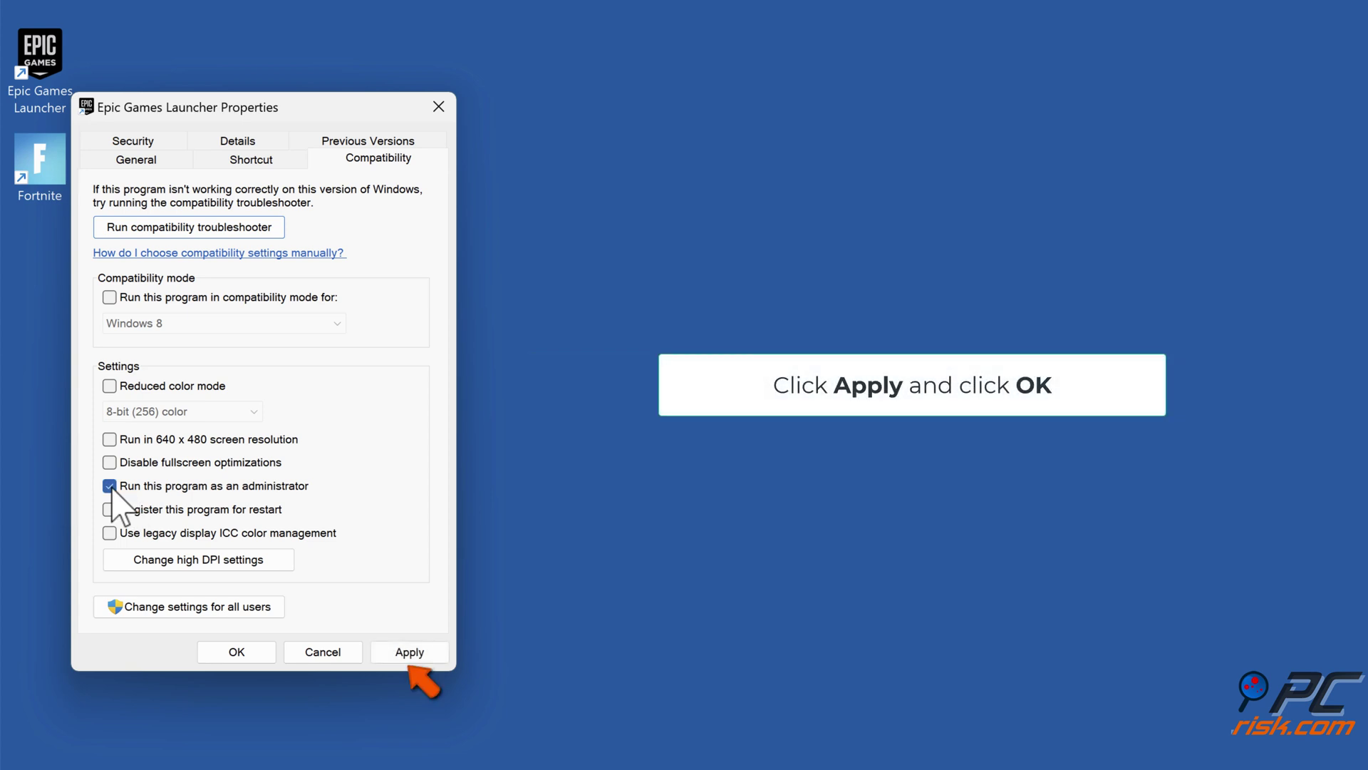
pyautogui.click(406, 654)
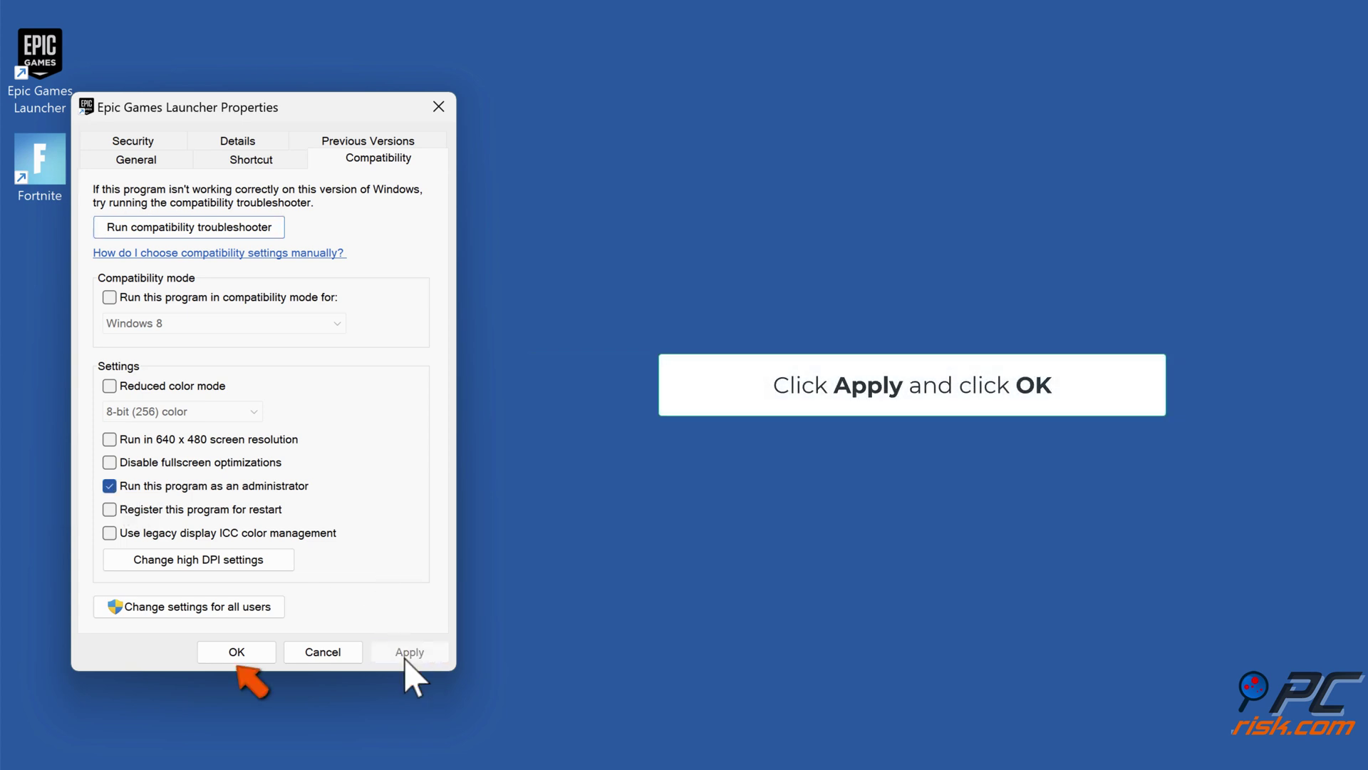
pyautogui.click(237, 652)
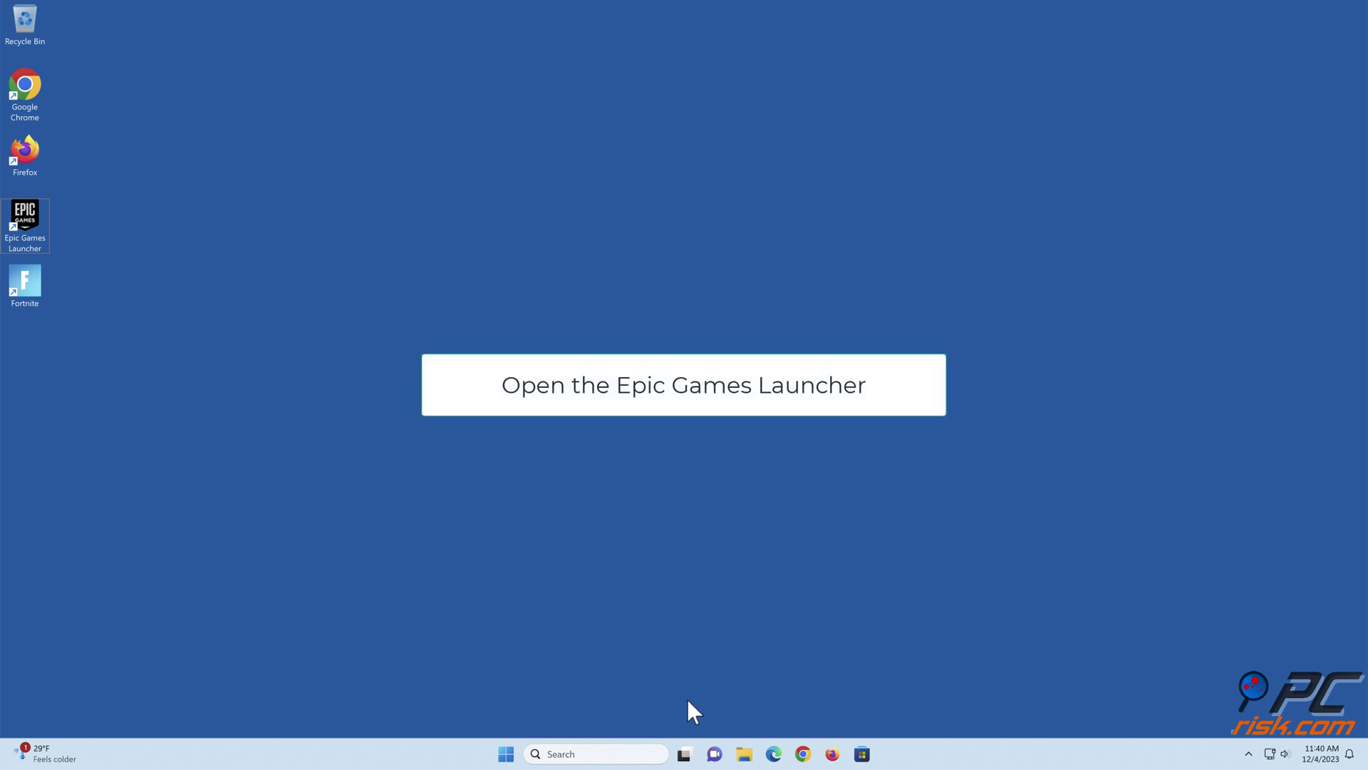
# - Reopen the launcher, enable Pre-download Streamed Assets in Fortnite's Options, apply, then close it
pyautogui.doubleClick(28, 226)
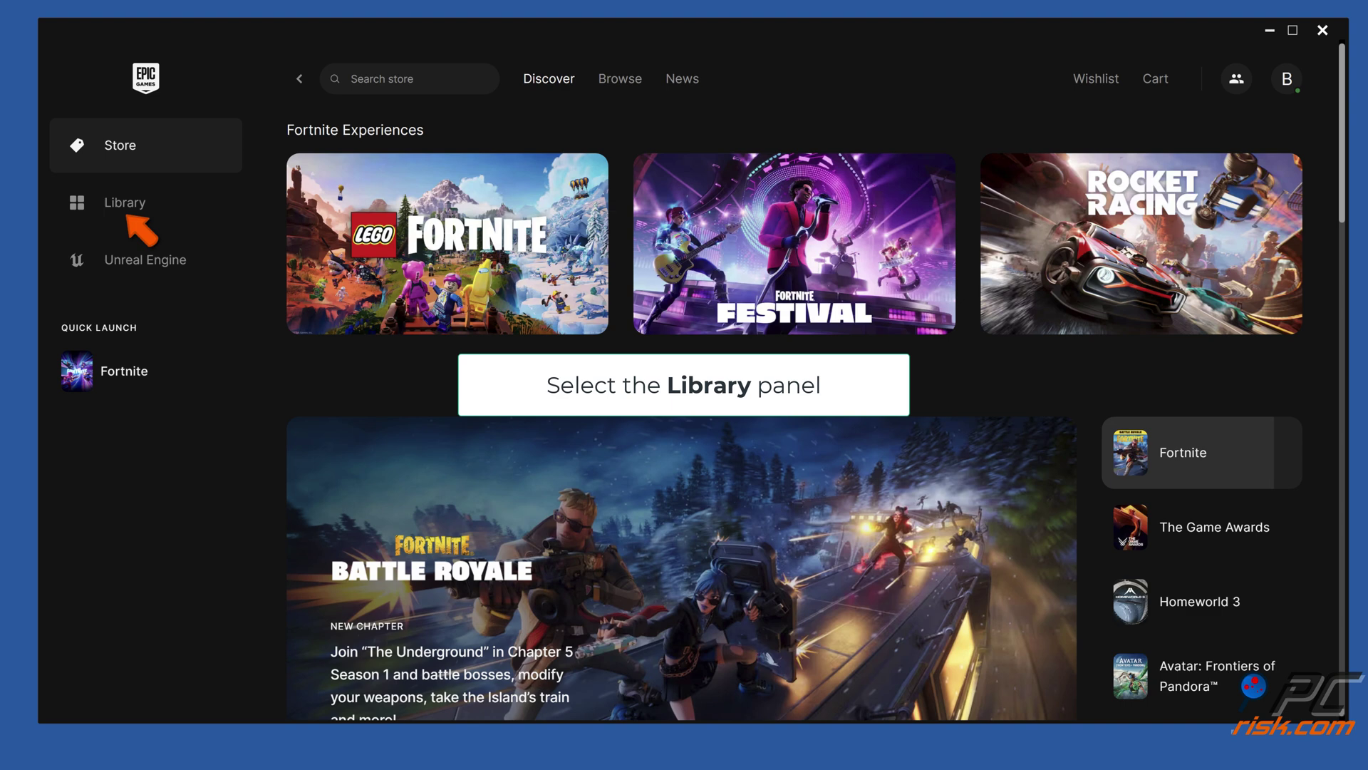
pyautogui.click(135, 215)
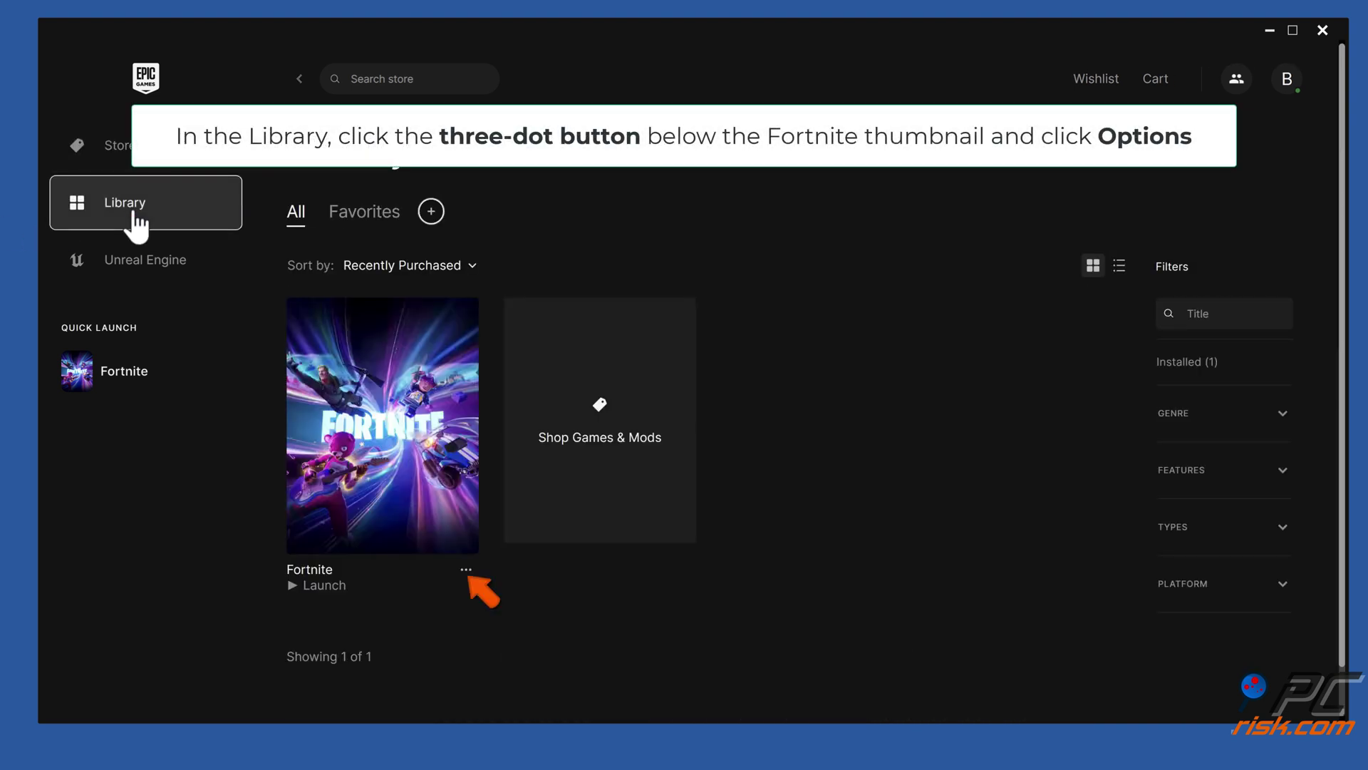
pyautogui.click(466, 570)
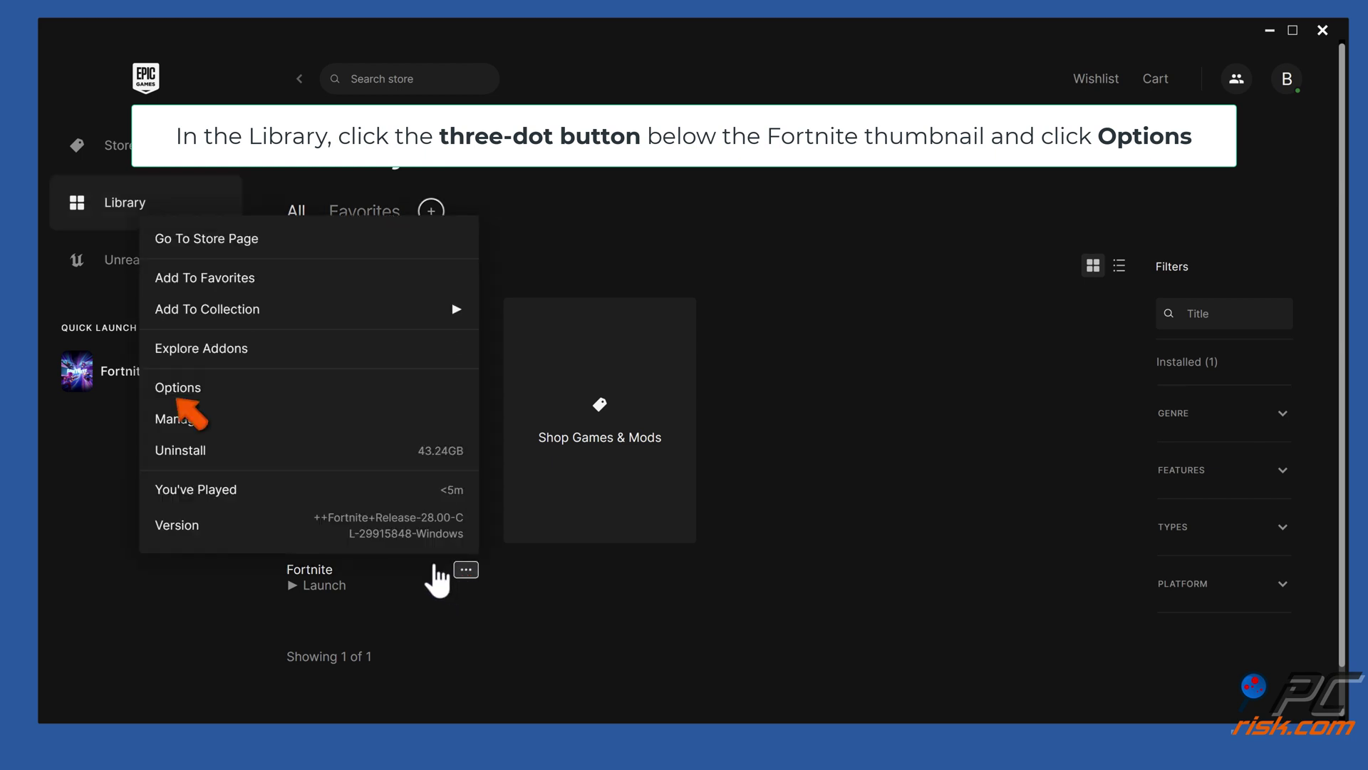
pyautogui.click(182, 393)
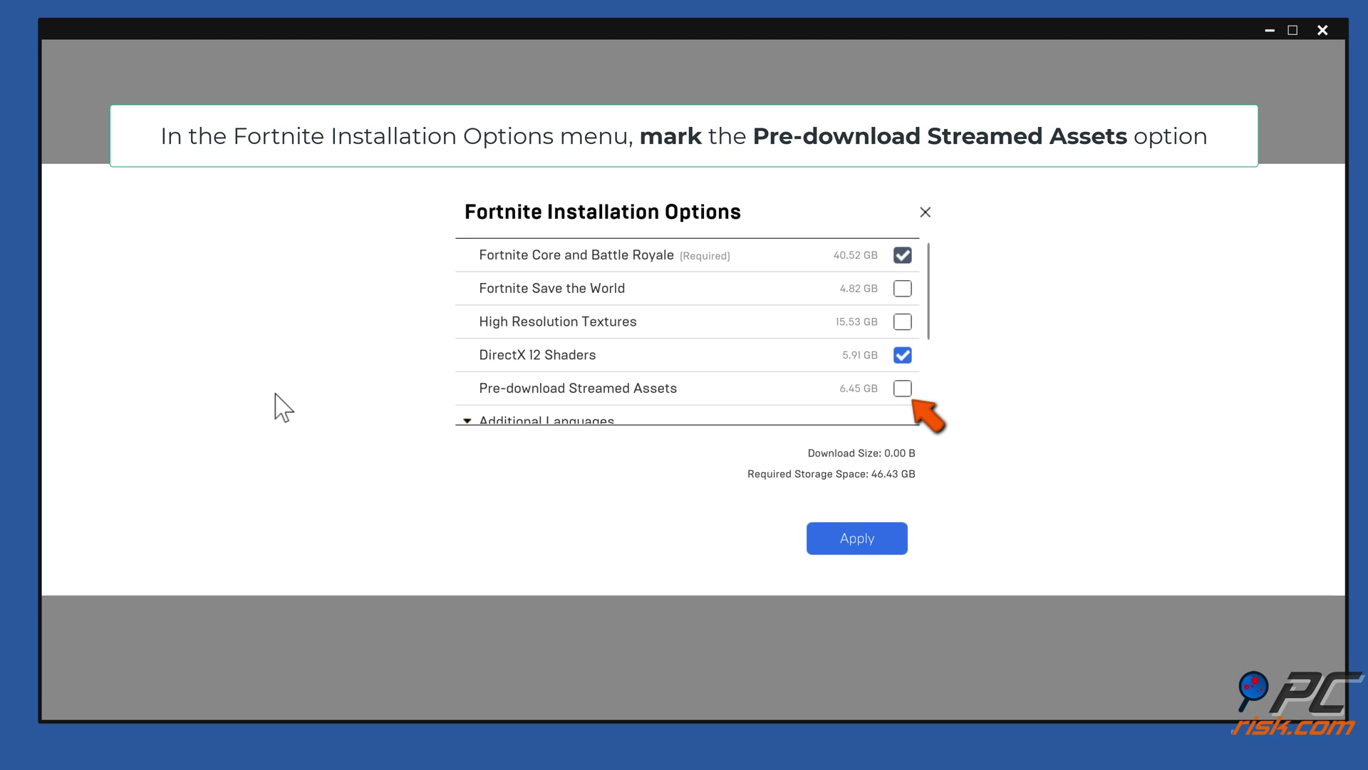
pyautogui.click(902, 391)
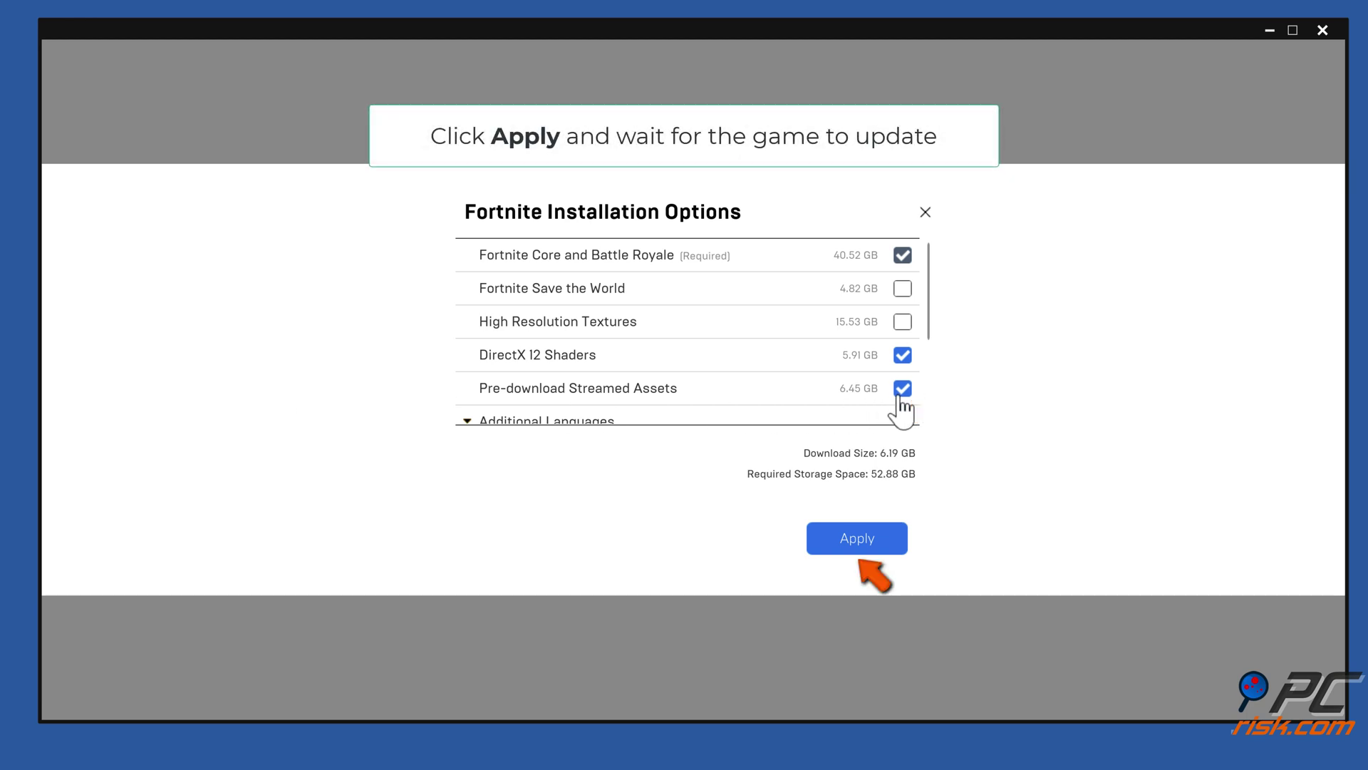
pyautogui.click(861, 542)
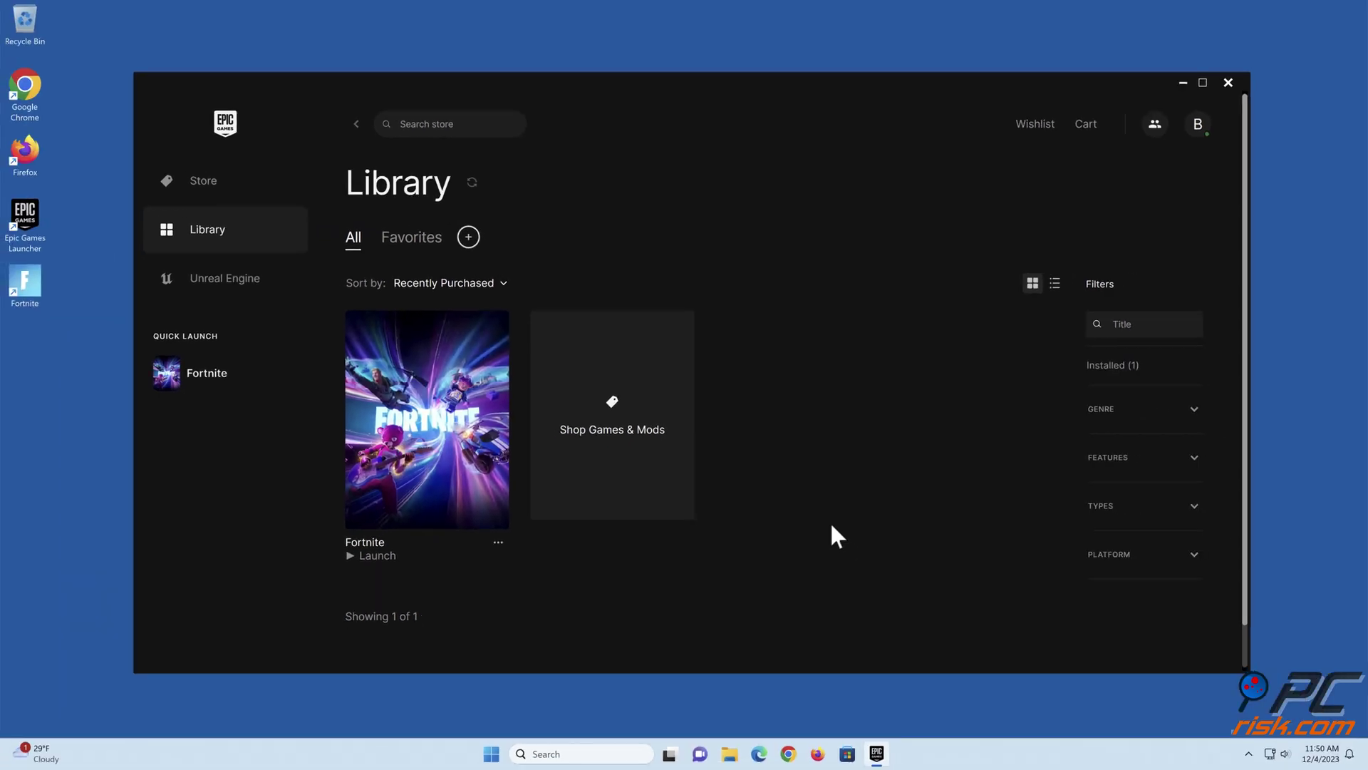
pyautogui.click(1228, 84)
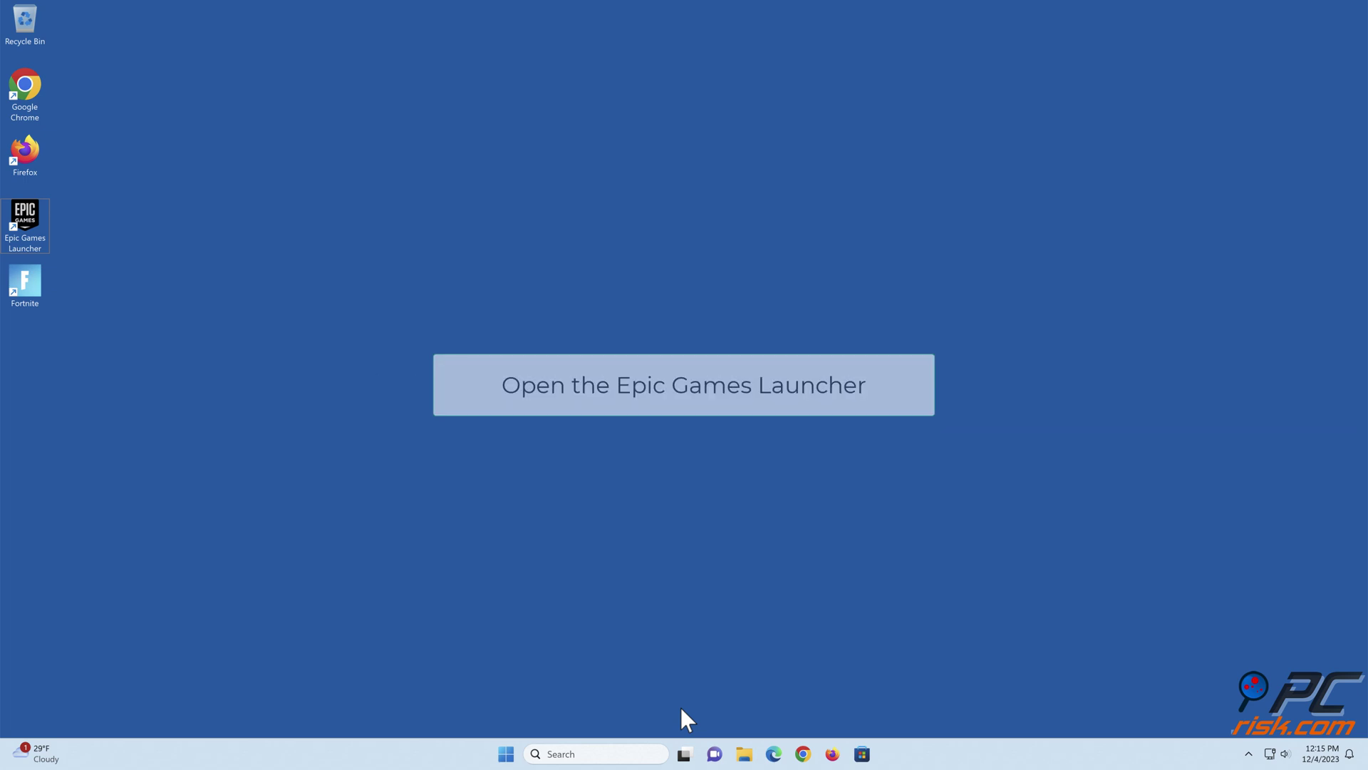
# - Reopen the launcher, uncheck DirectX 12 Shaders in Fortnite's Options, apply, then close it
pyautogui.doubleClick(34, 228)
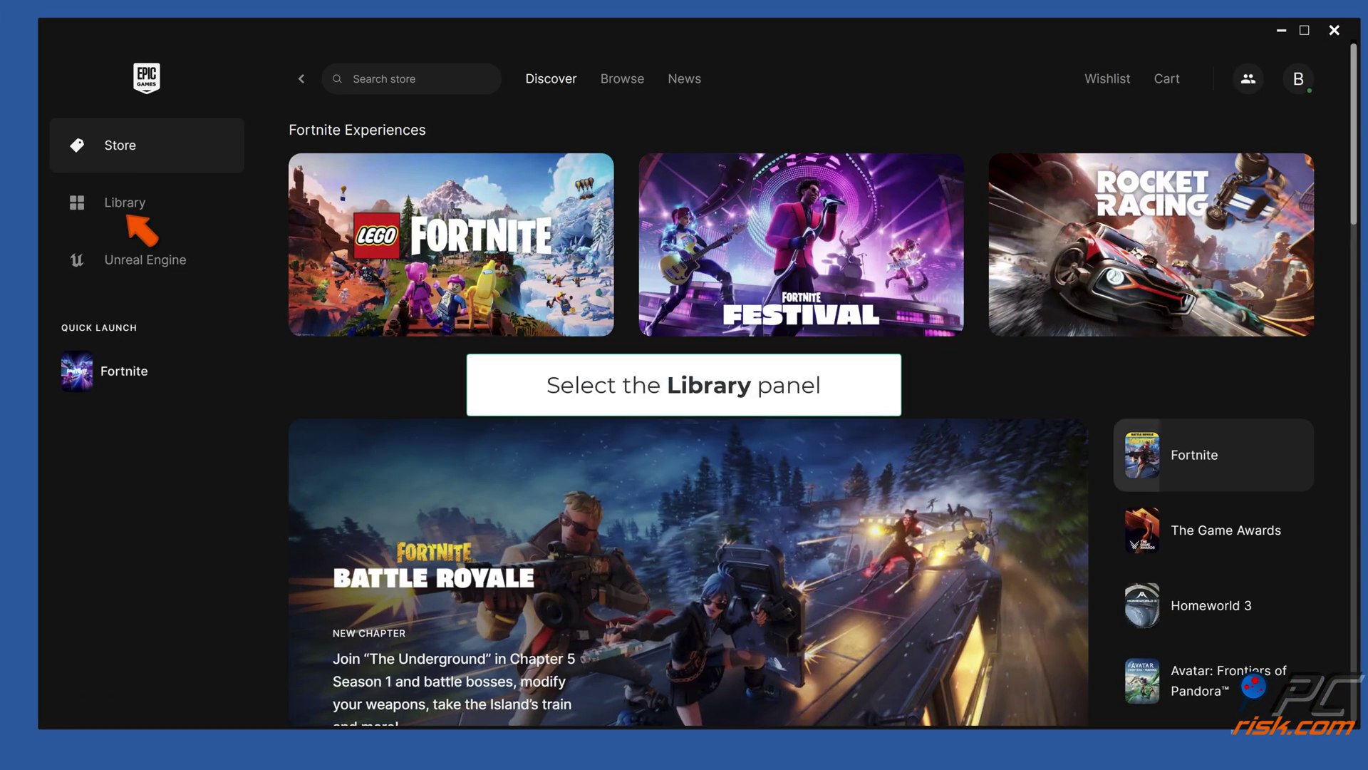
pyautogui.click(129, 216)
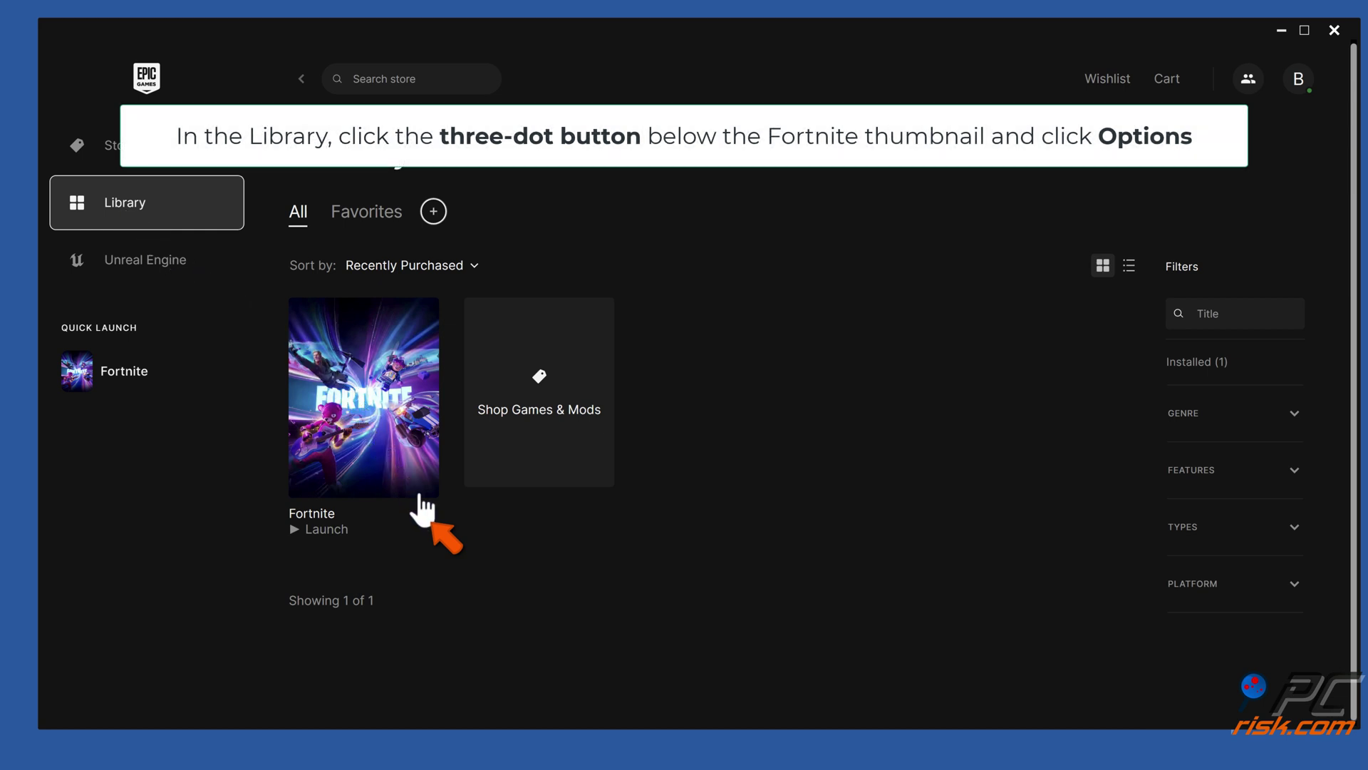
pyautogui.click(426, 515)
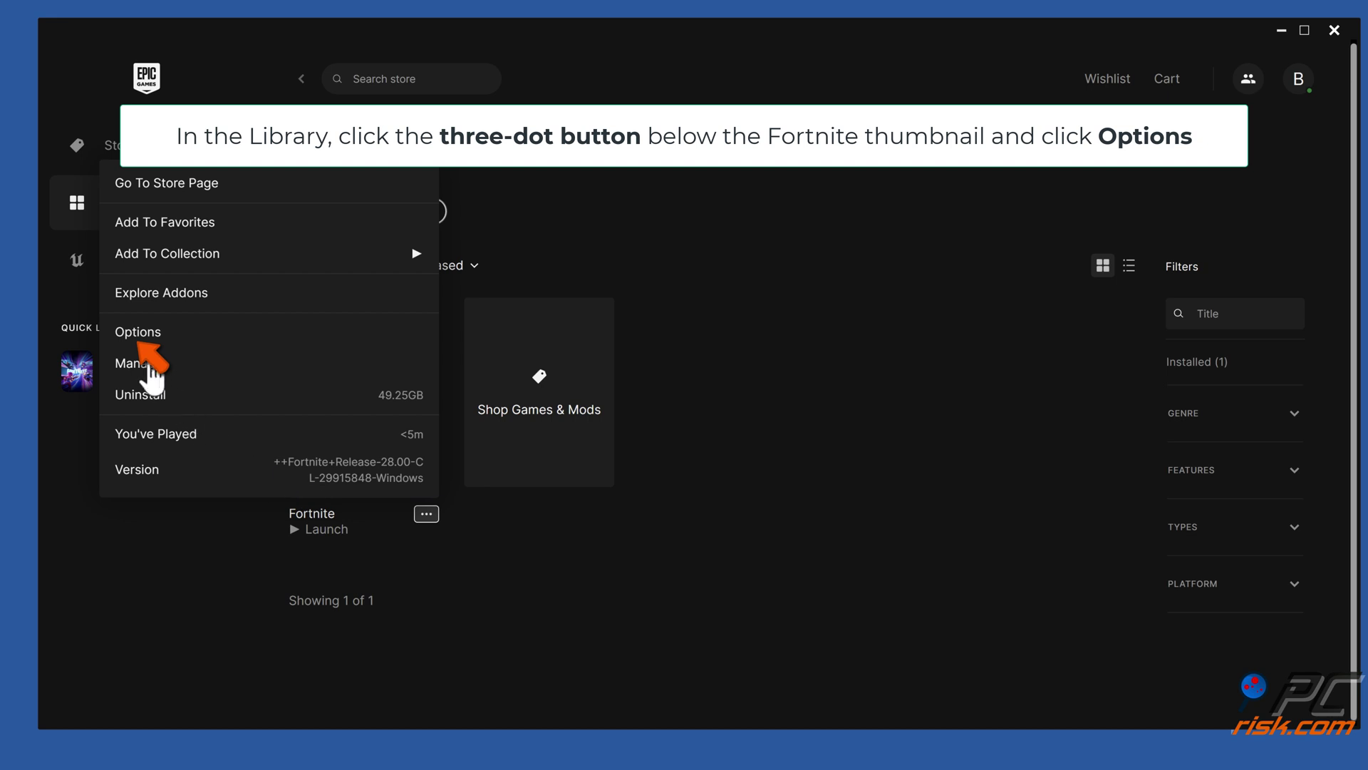
pyautogui.click(138, 333)
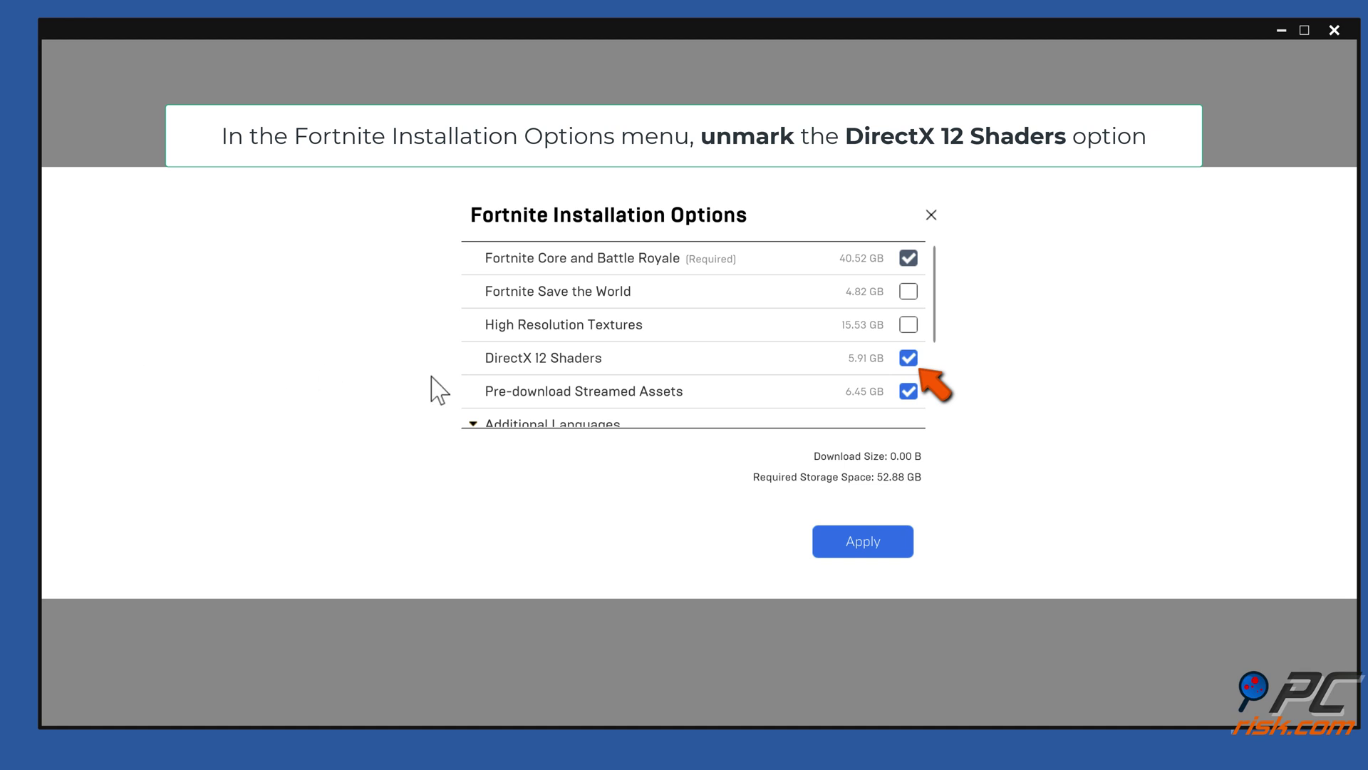
pyautogui.click(906, 358)
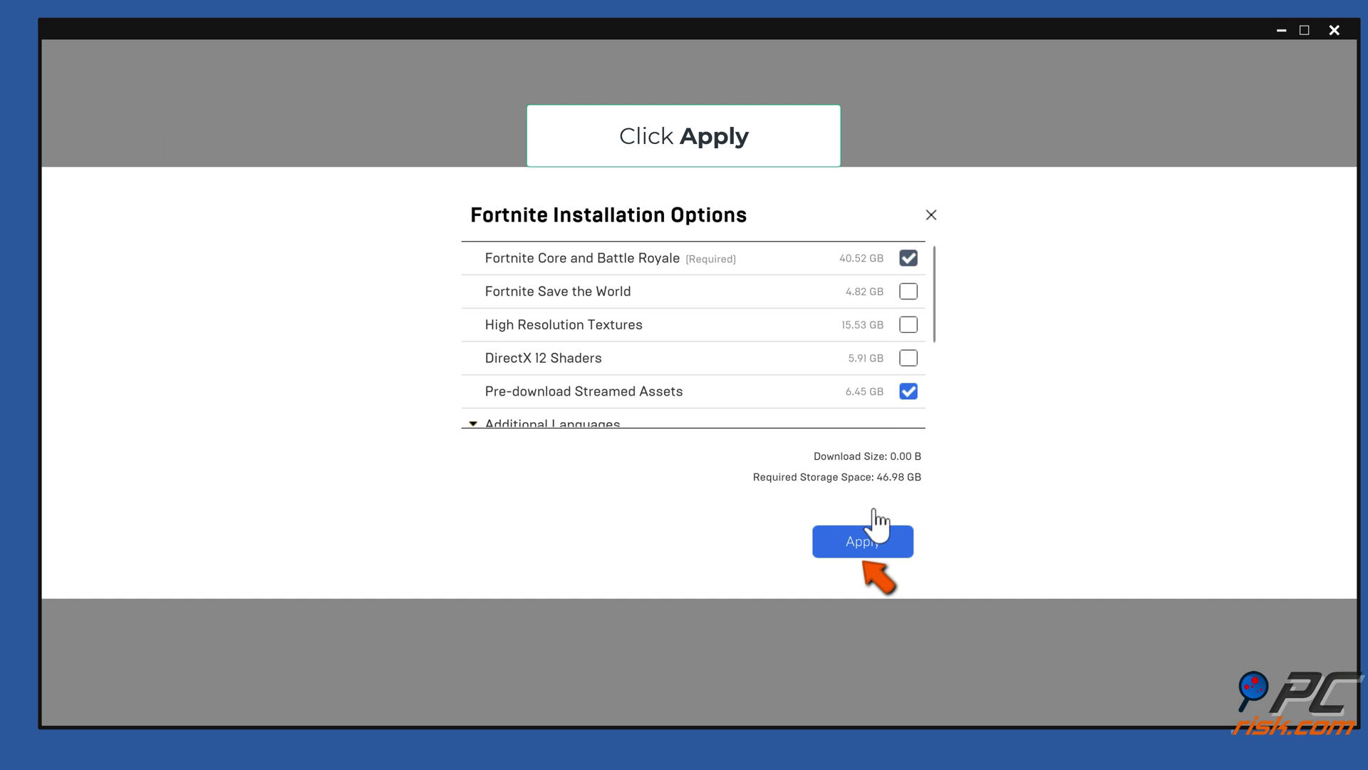
pyautogui.click(866, 543)
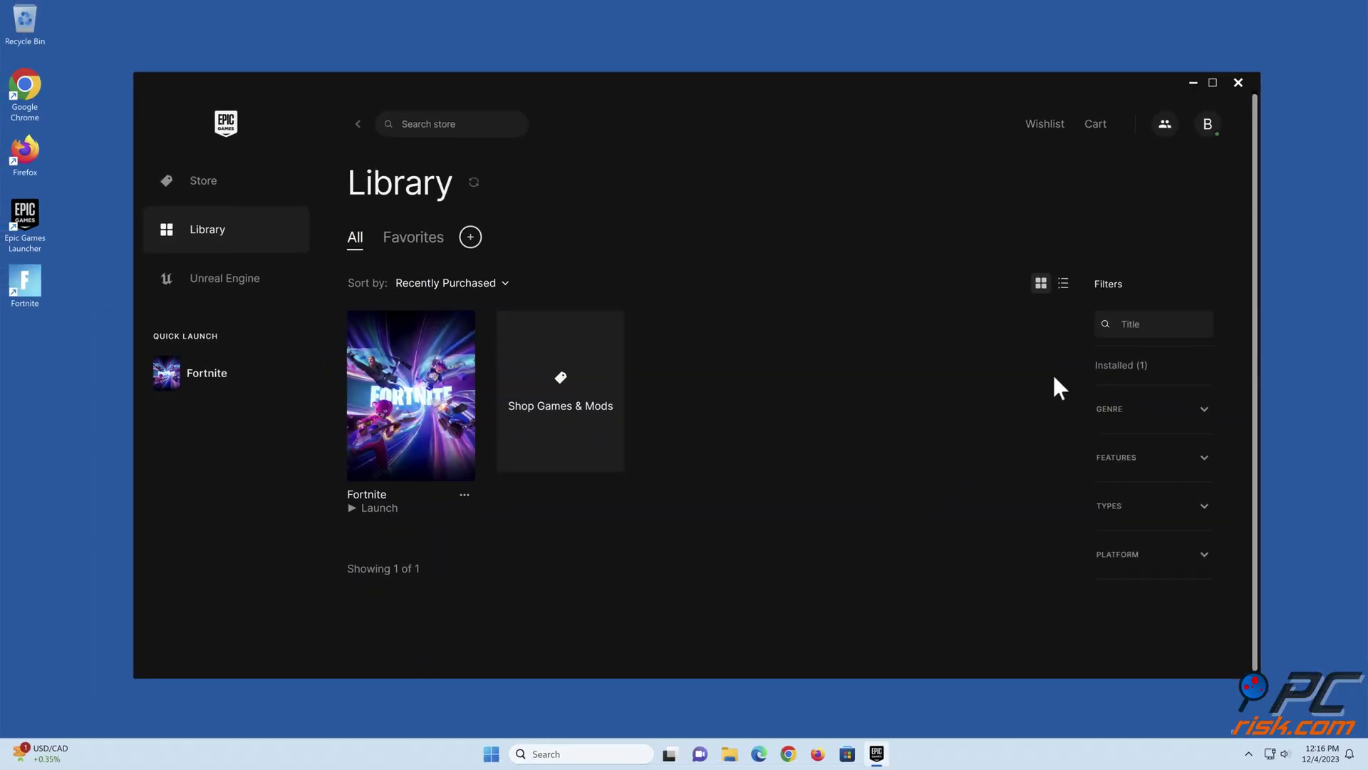
pyautogui.click(1237, 83)
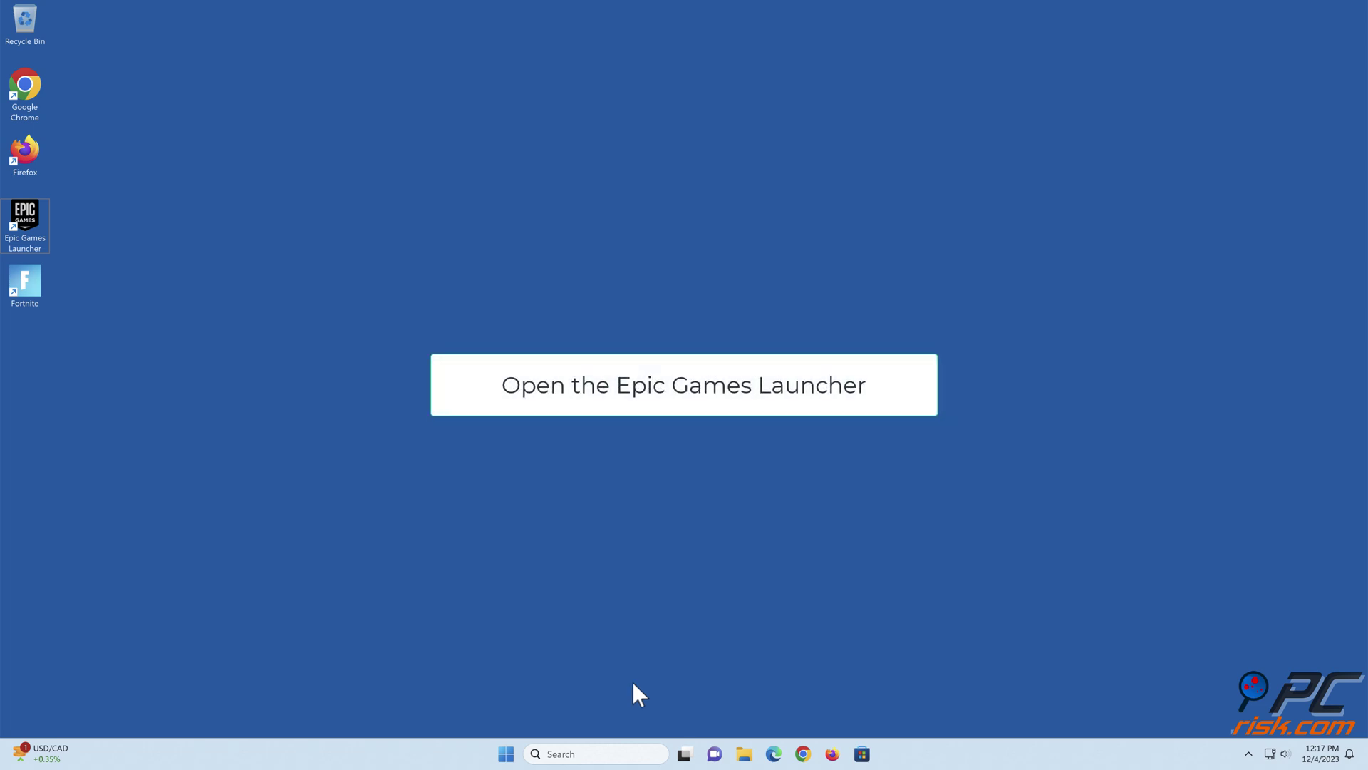
# - Launch Epic Games Launcher and uninstall Fortnite from the Library, confirming with UNINSTALL
pyautogui.doubleClick(32, 232)
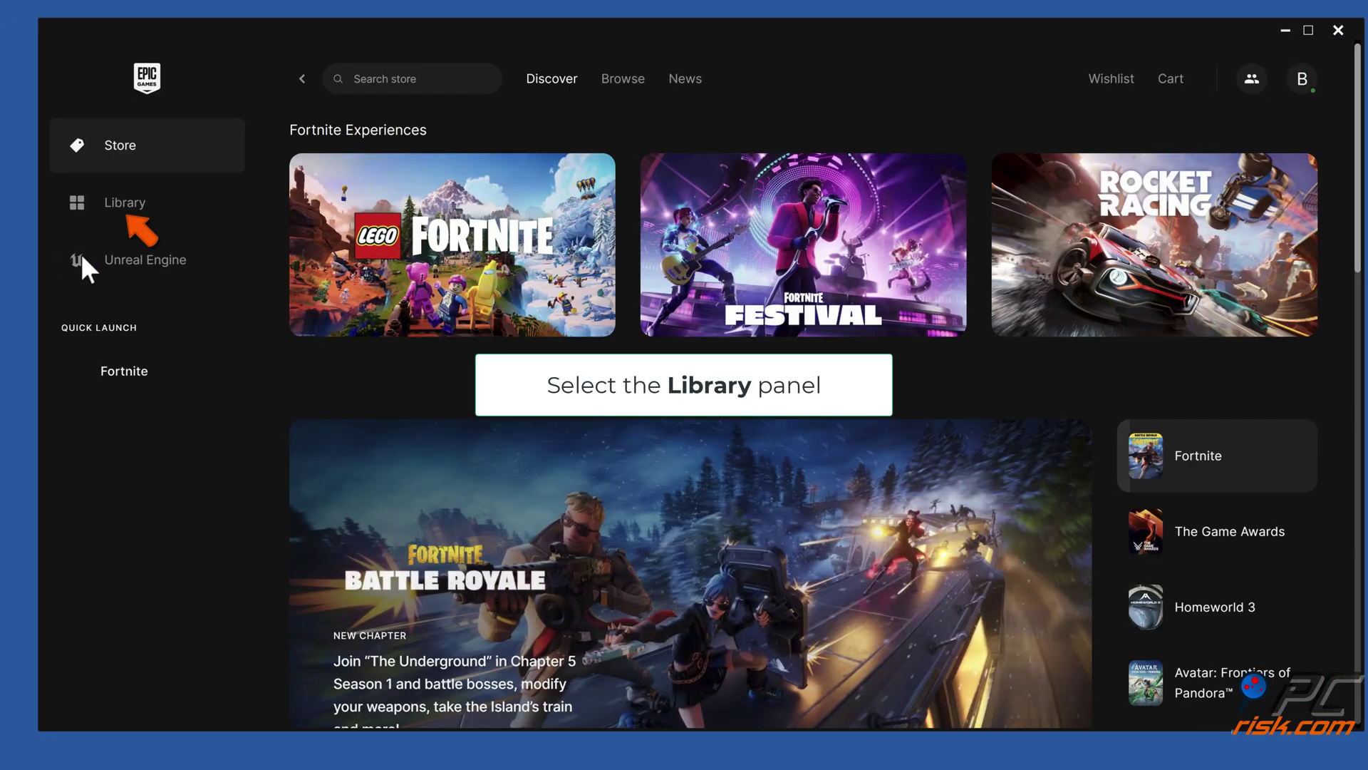
pyautogui.click(128, 230)
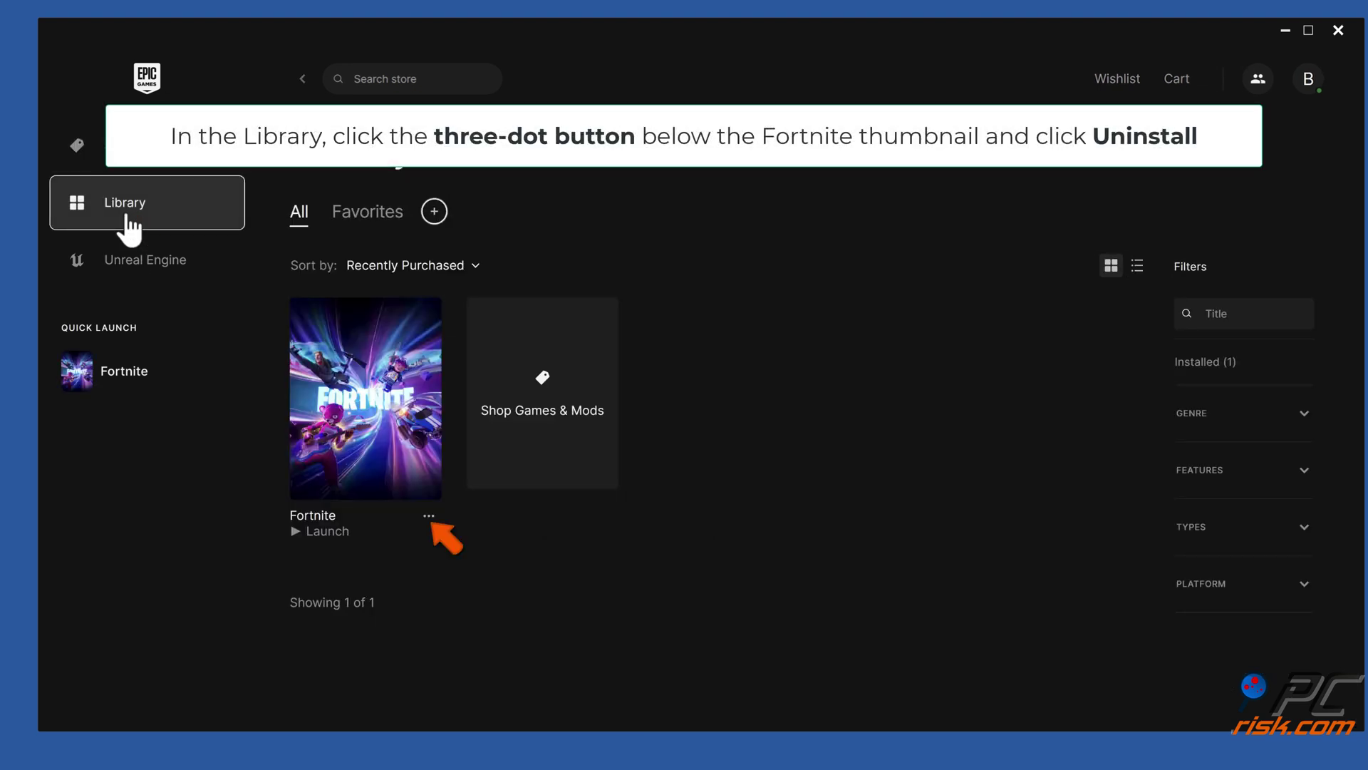
pyautogui.click(429, 517)
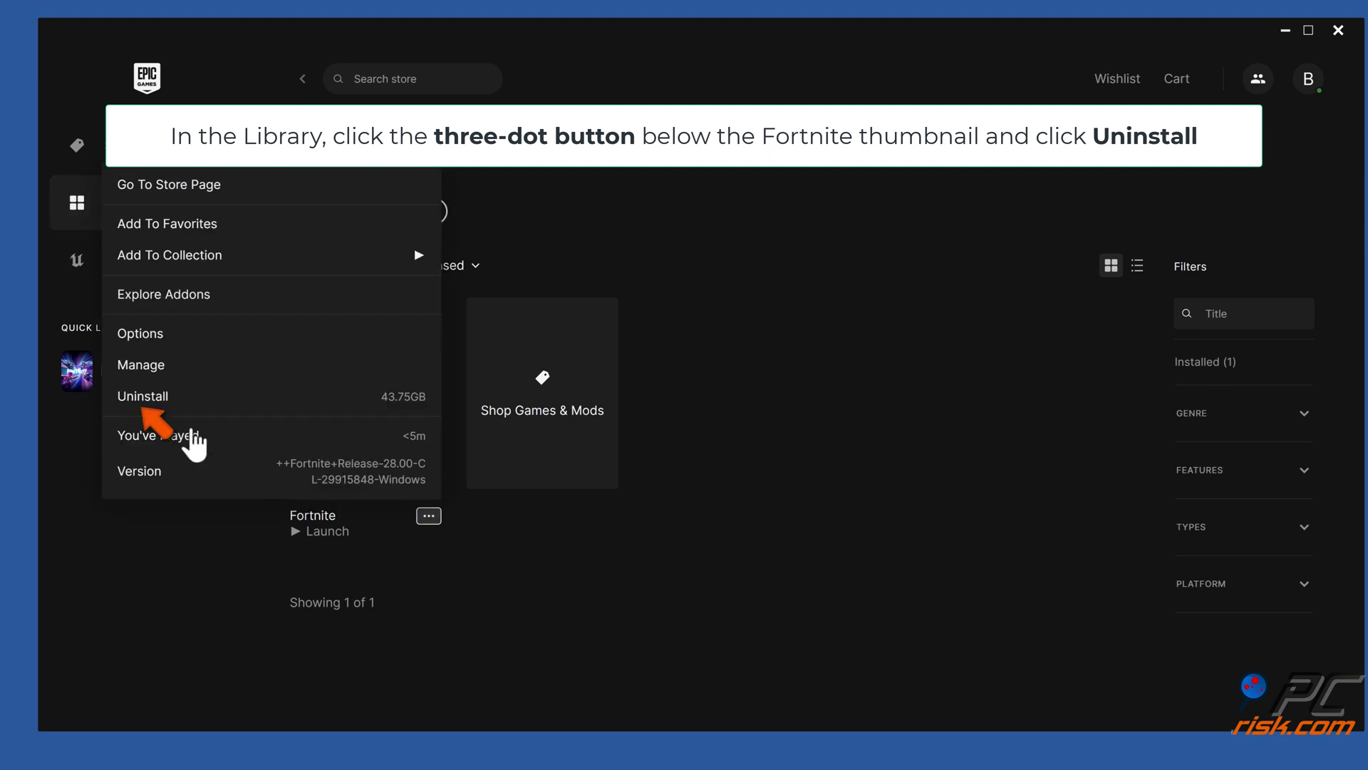
pyautogui.click(143, 407)
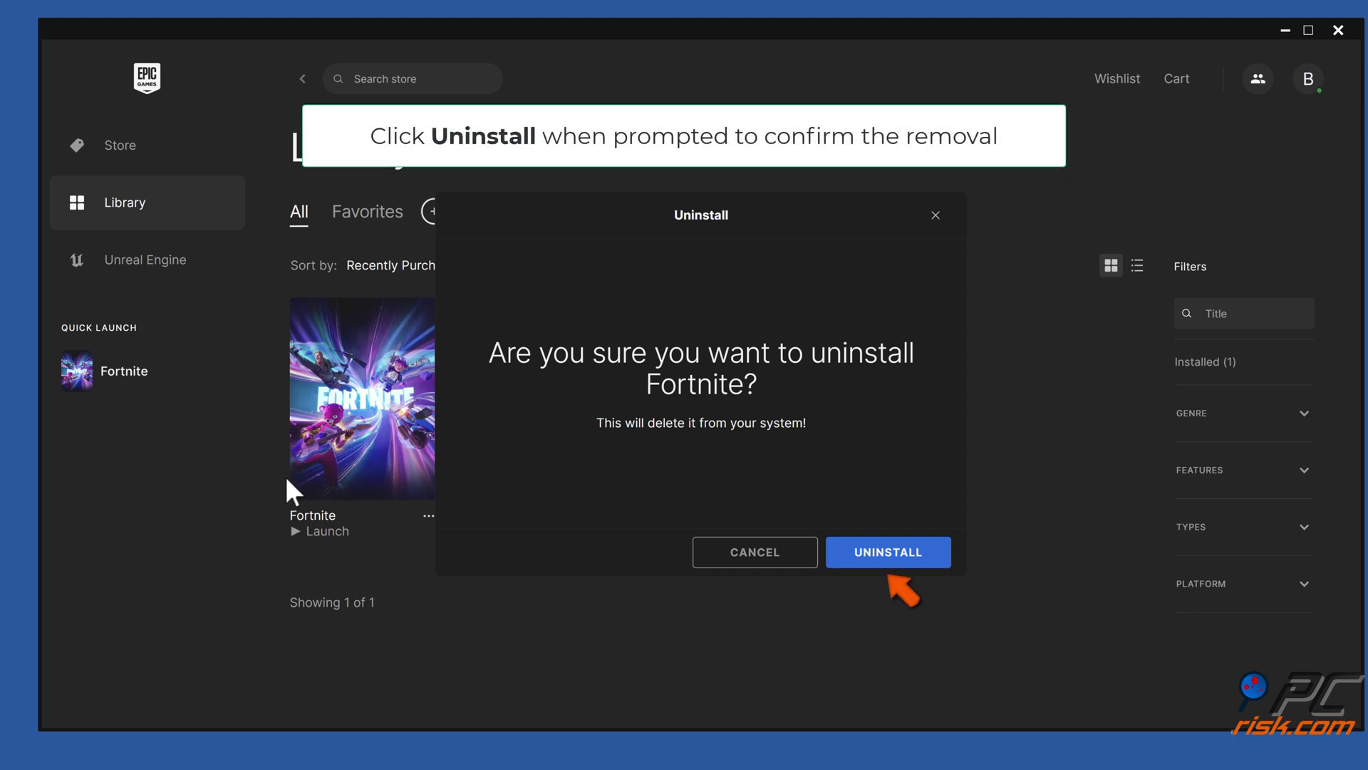
pyautogui.click(886, 557)
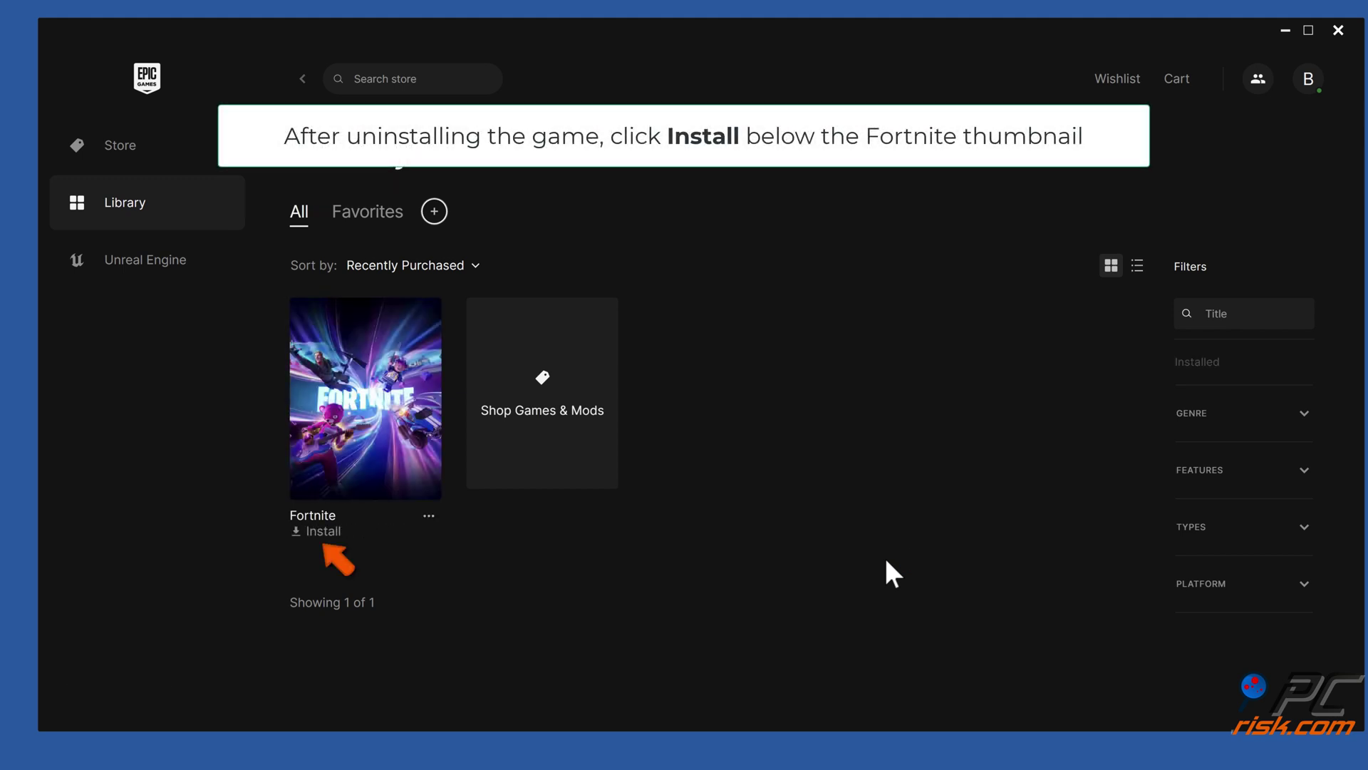
# - Install Fortnite into C:\Program Files\Epic Games and close the launcher
pyautogui.click(322, 533)
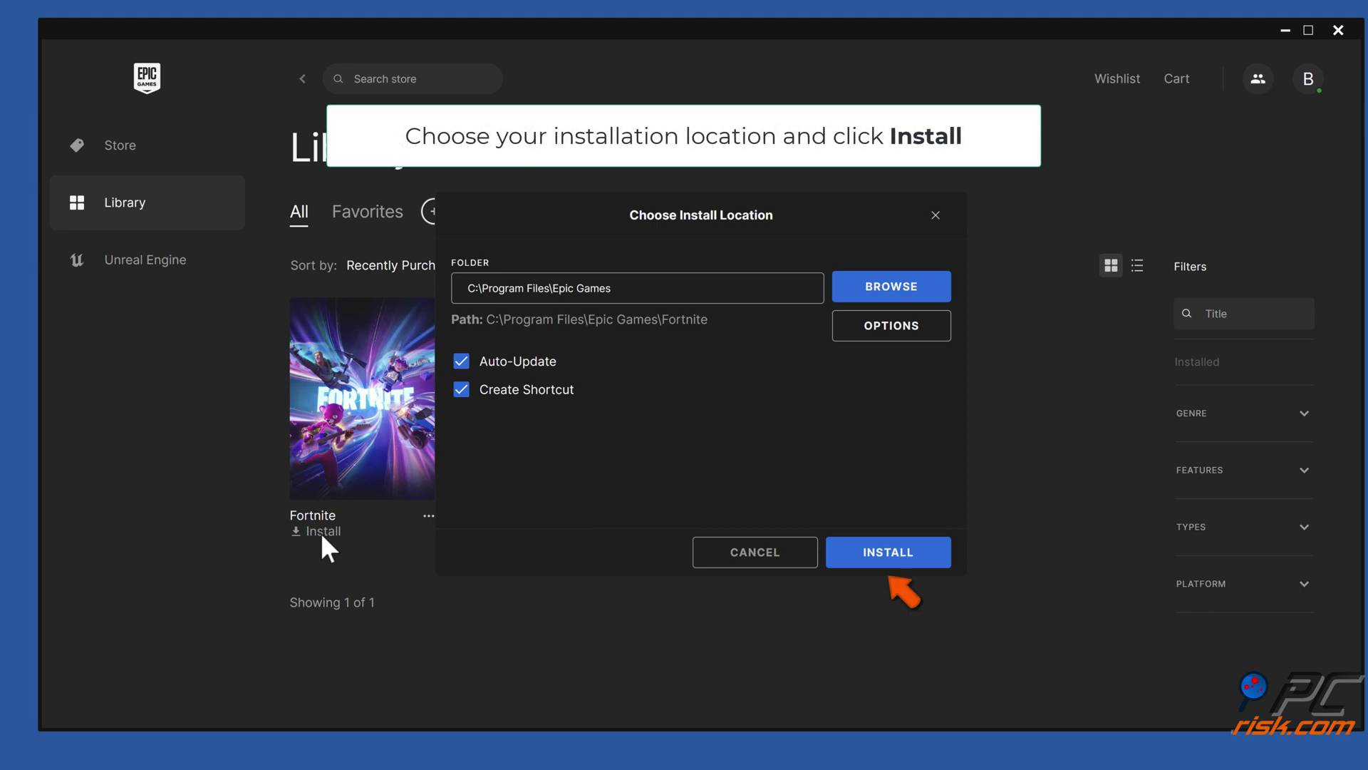
pyautogui.click(887, 558)
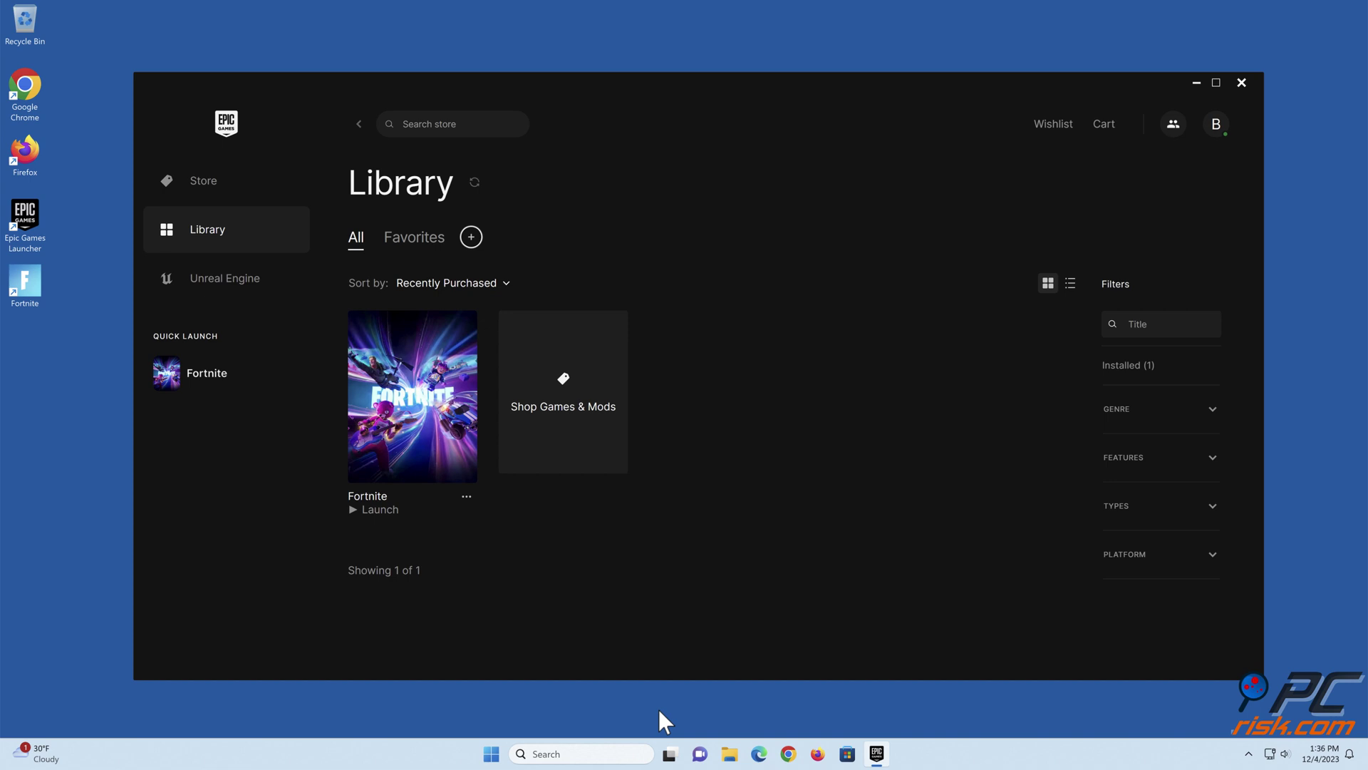
pyautogui.click(1242, 83)
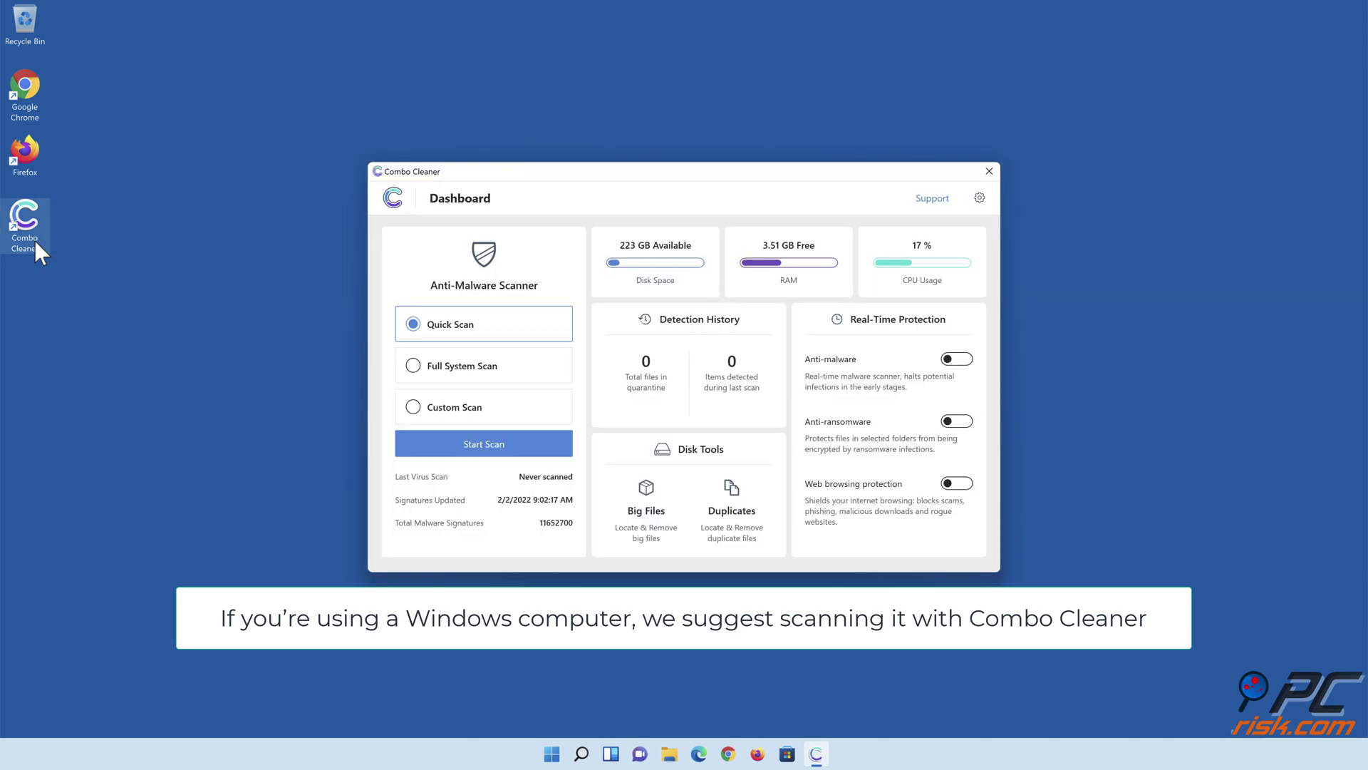
# - Run a Combo Cleaner quick scan, move the 323 detected items to quarantine, and finish
pyautogui.click(485, 453)
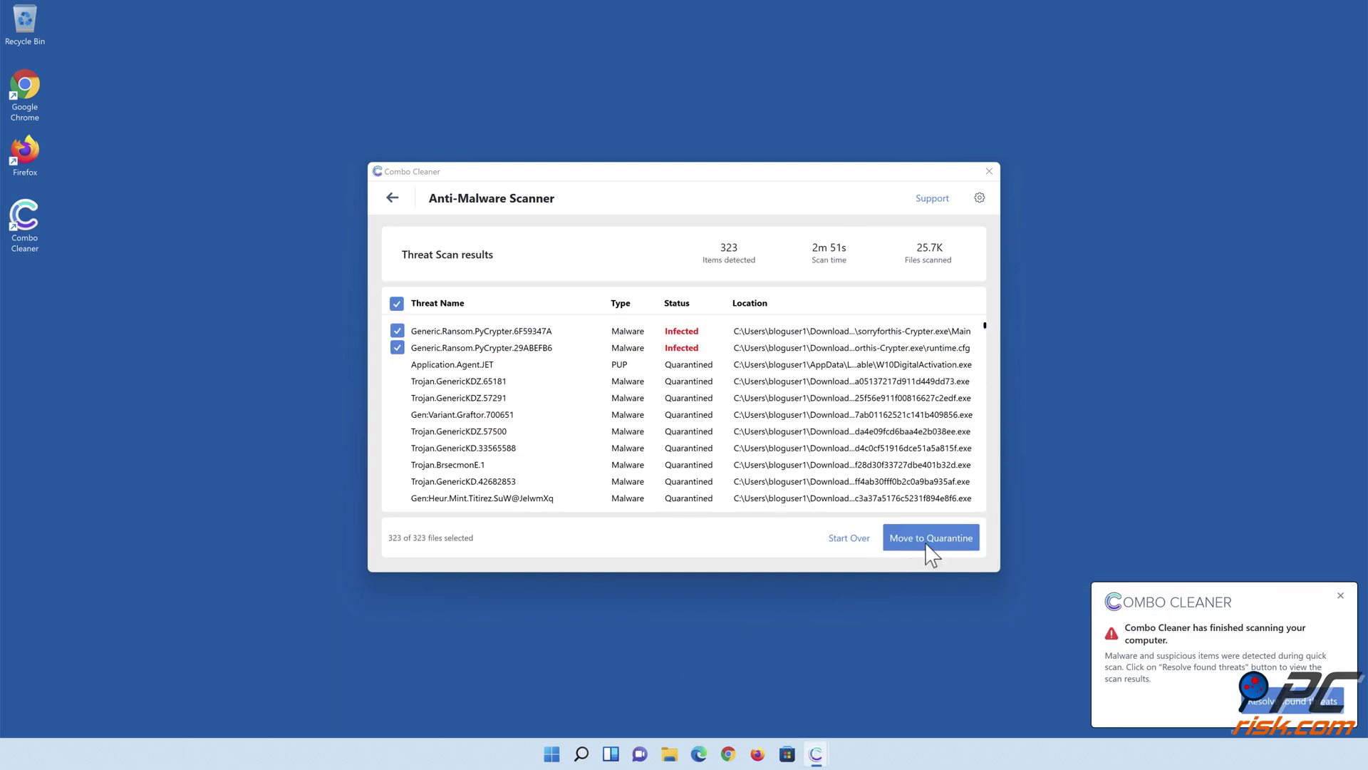
pyautogui.click(932, 543)
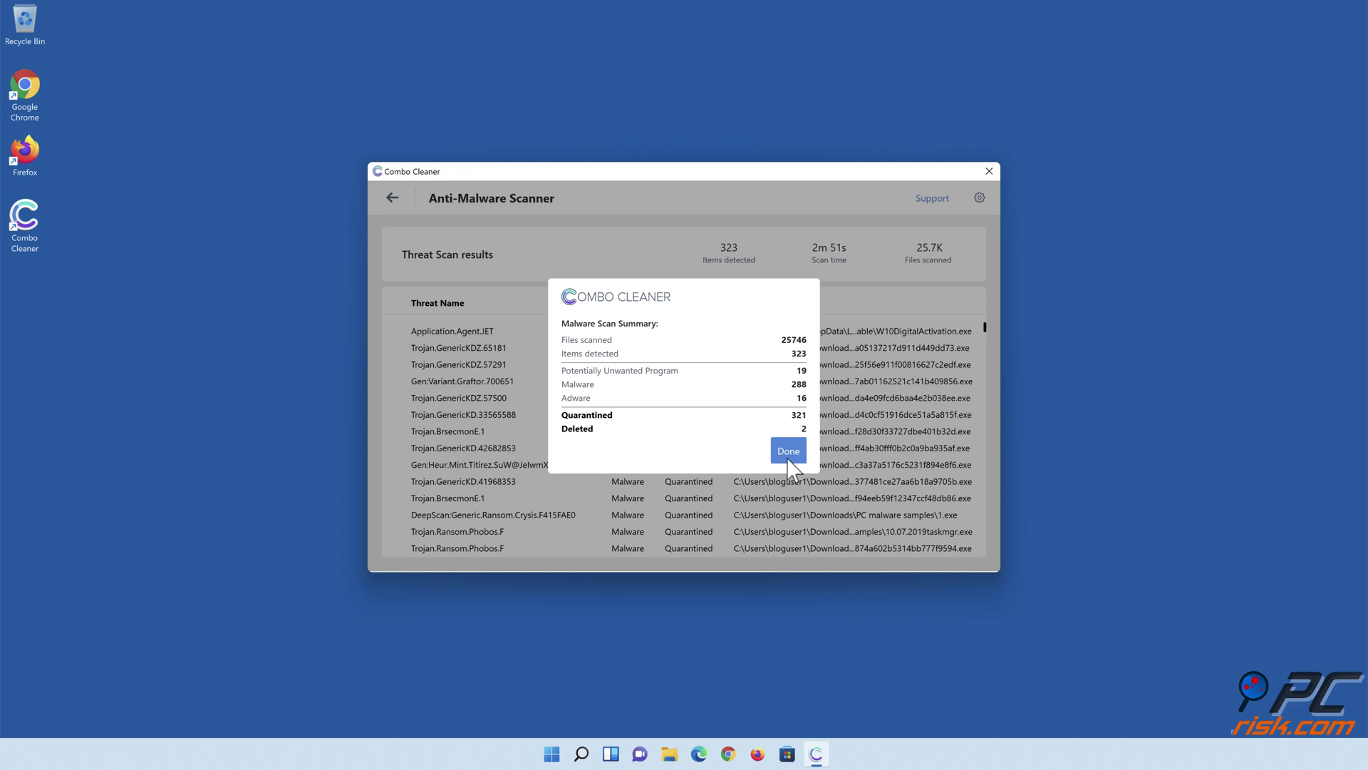
pyautogui.click(787, 457)
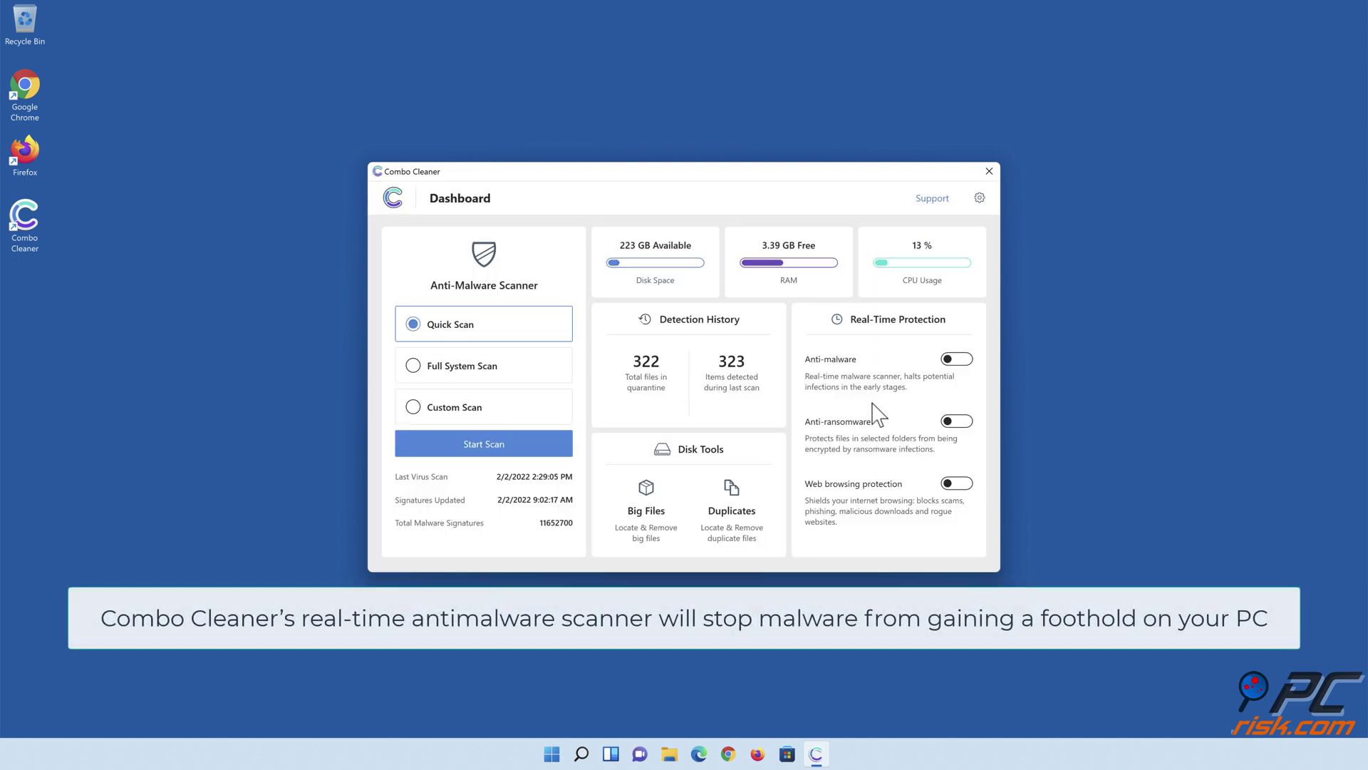
# - Turn on Anti-malware and Anti-ransomware real-time protection
pyautogui.click(956, 362)
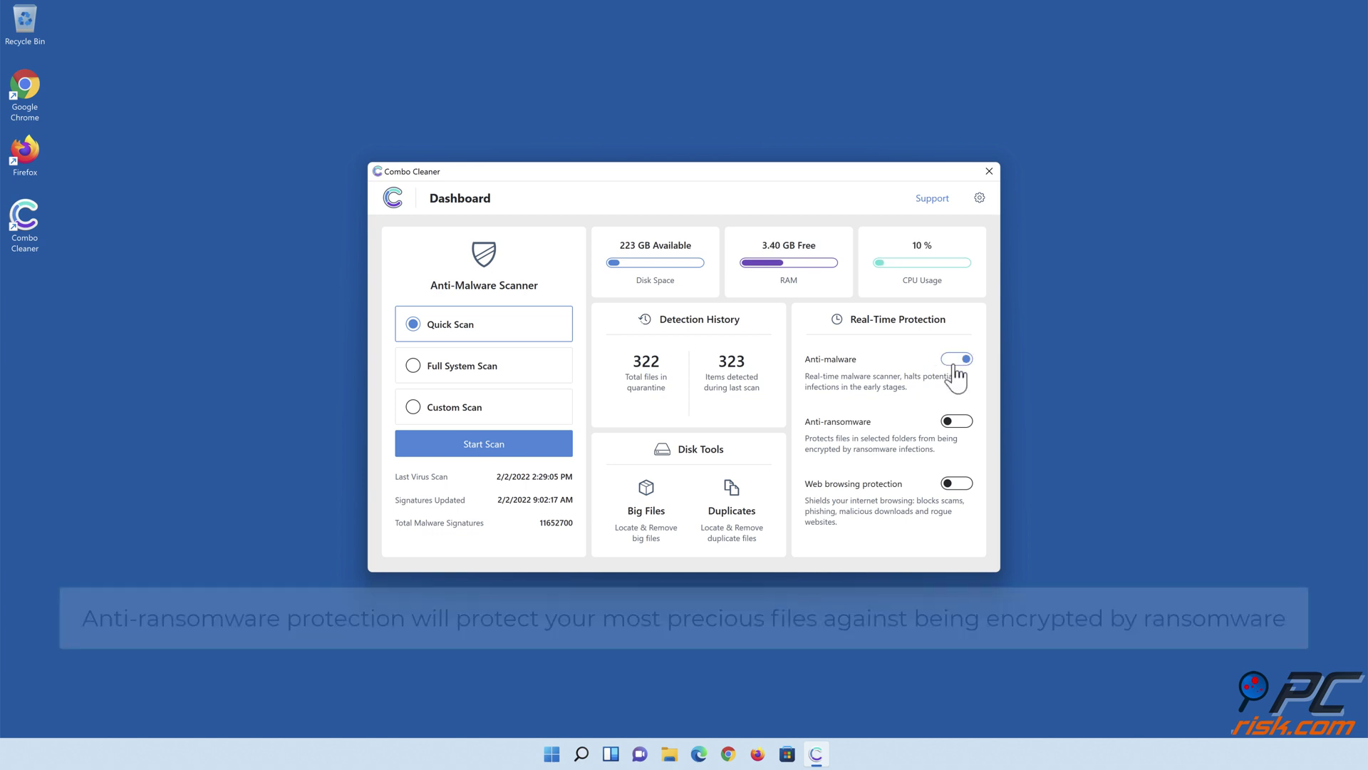
pyautogui.click(957, 422)
# - Add the Libraries > Documents folder as a ransomware-protected folder, then return
pyautogui.click(728, 362)
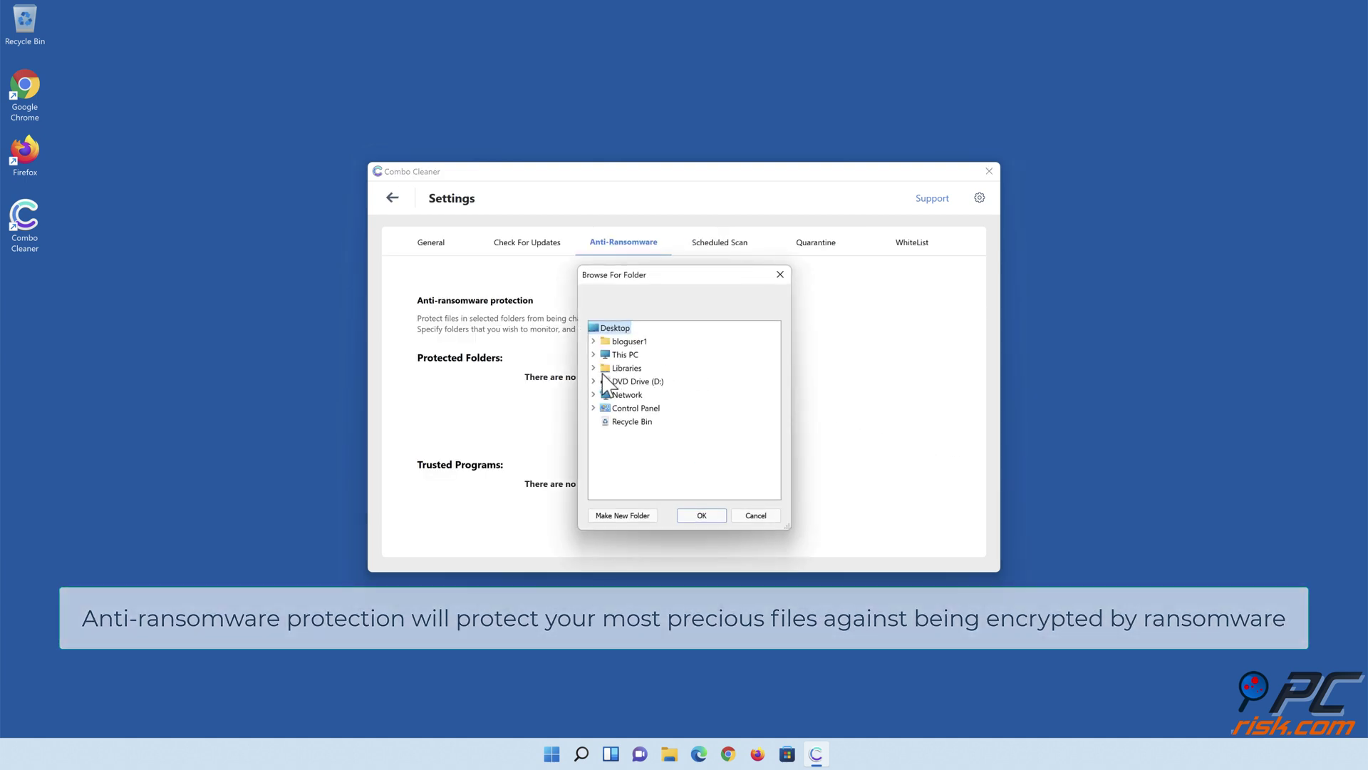
pyautogui.click(593, 367)
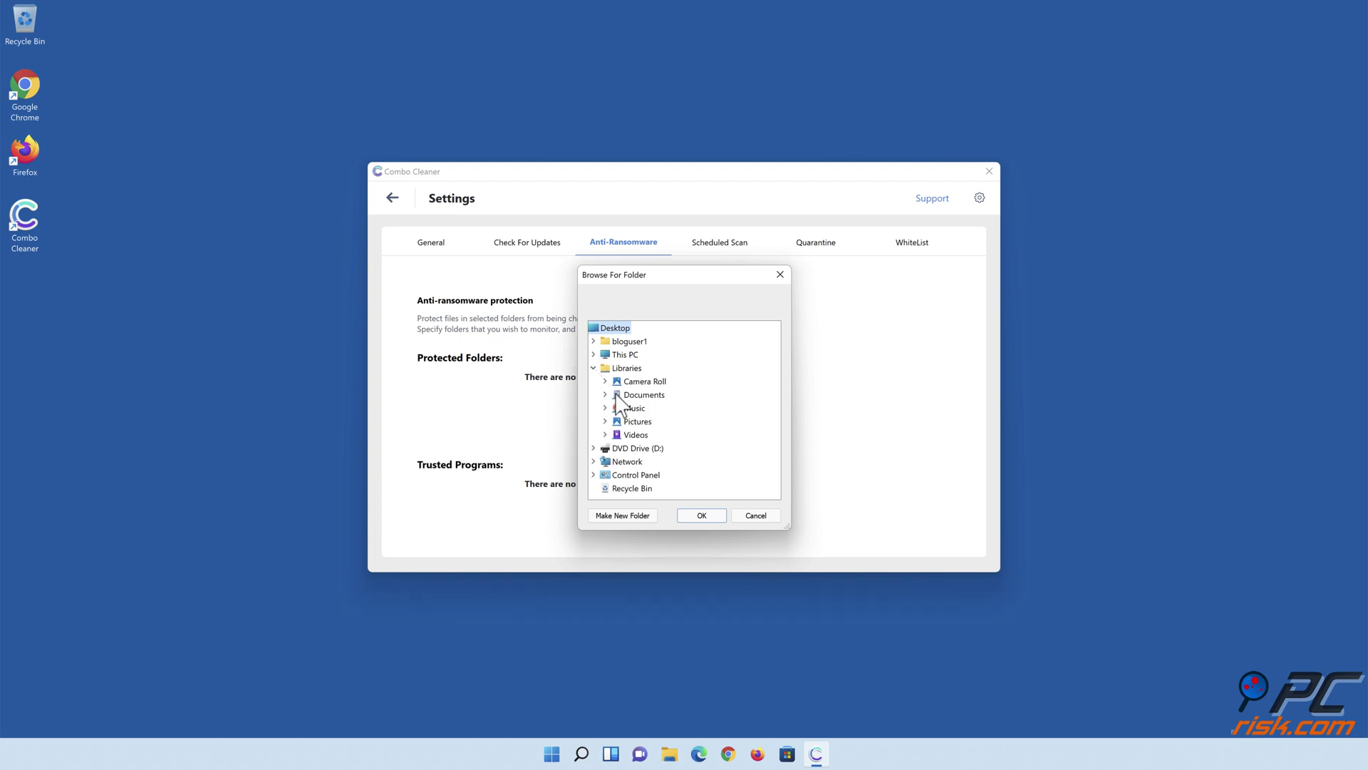
pyautogui.click(605, 394)
pyautogui.click(645, 409)
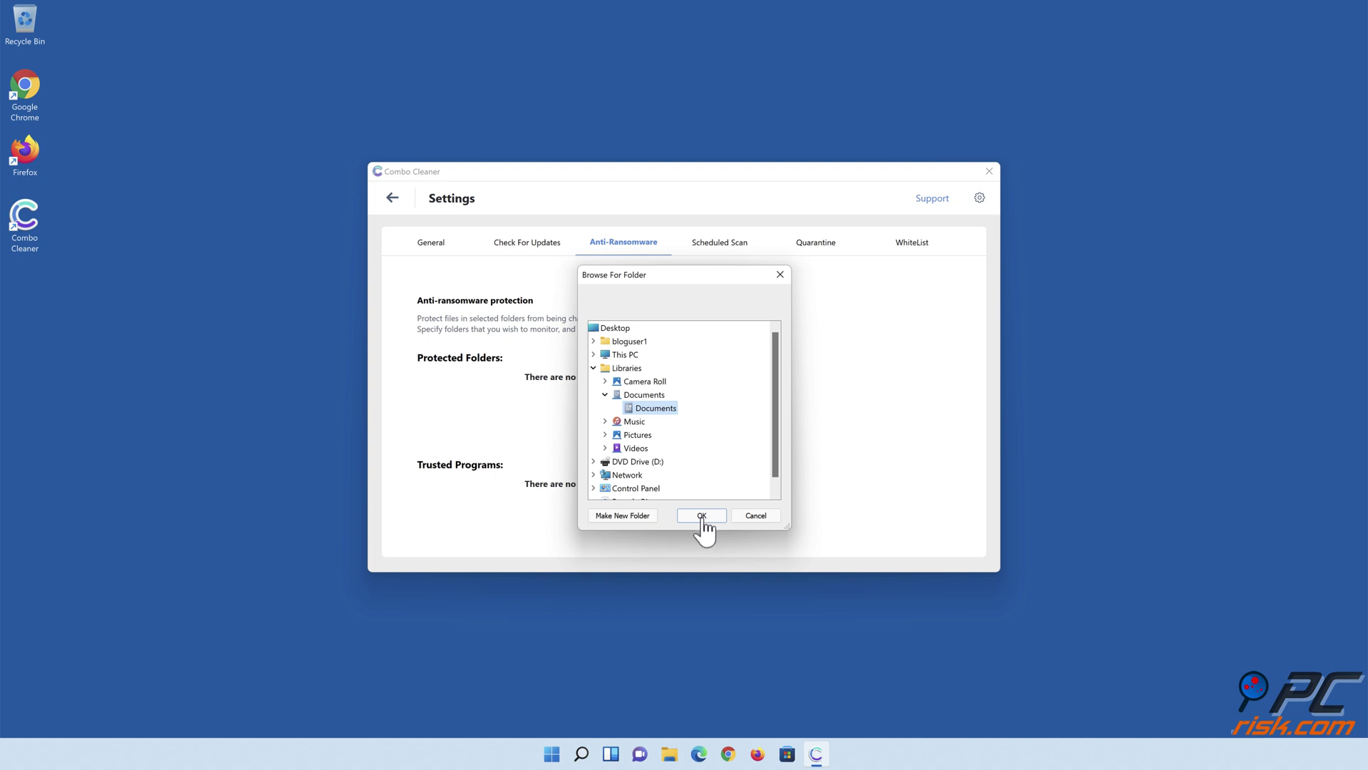
pyautogui.click(702, 516)
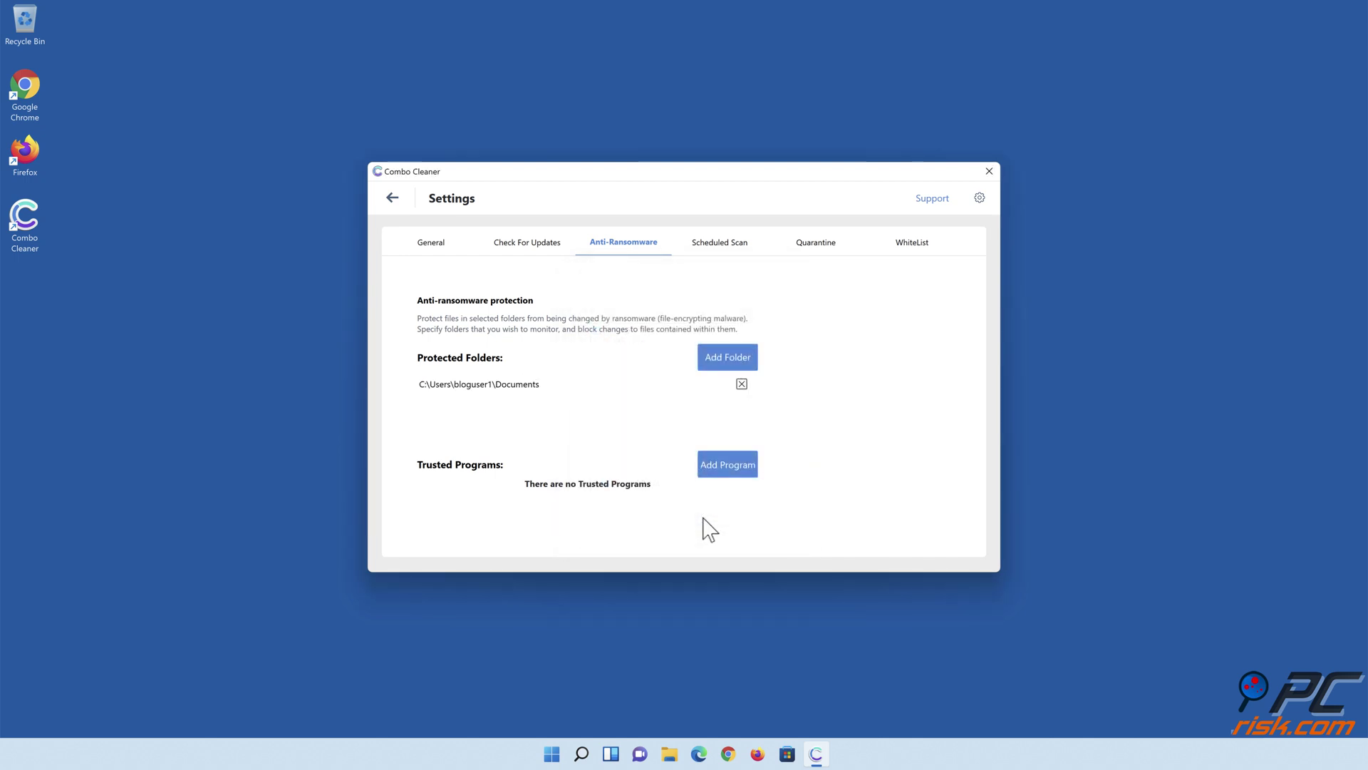
pyautogui.click(392, 198)
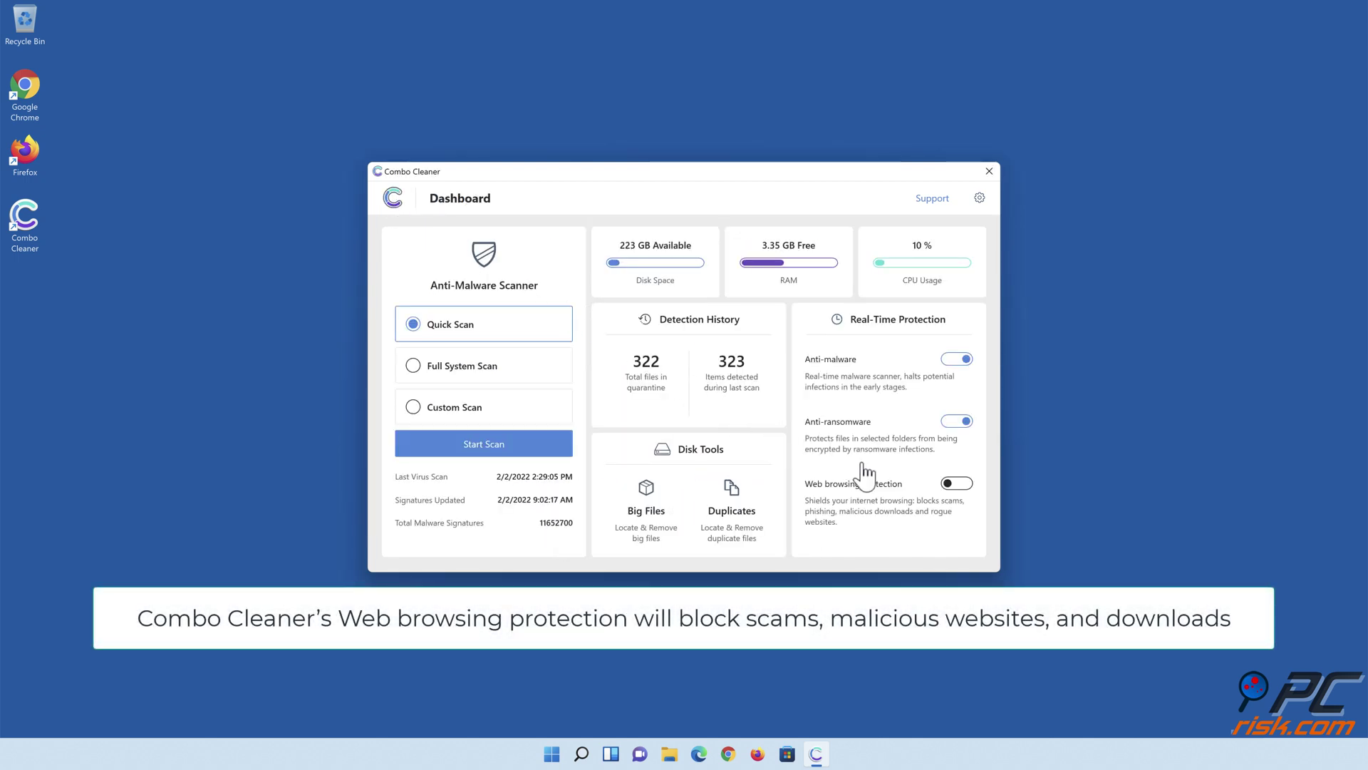